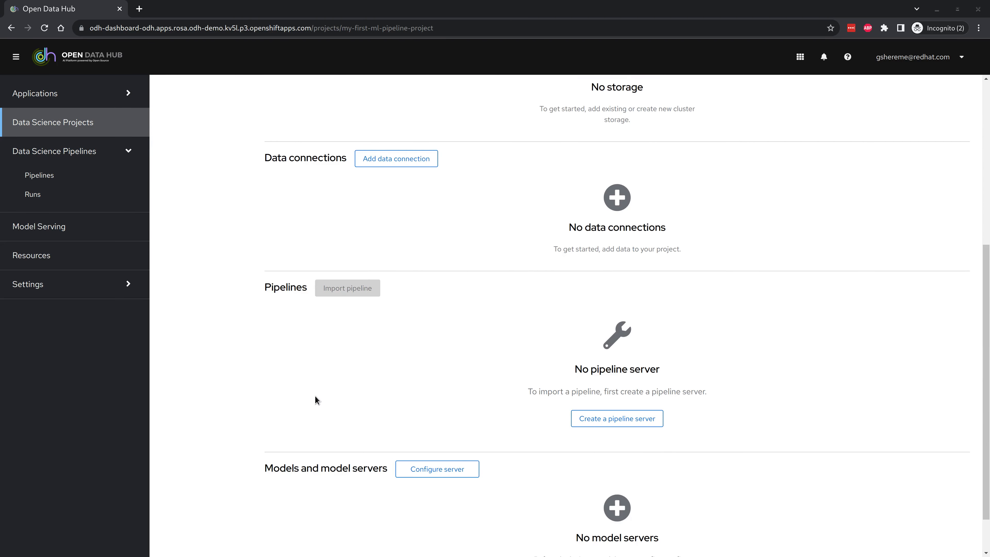
# Step: Start a workbench named 'my-workbench' and select the Minimal Python 2023.1 notebook image
pyautogui.scroll(7, 326, 419)
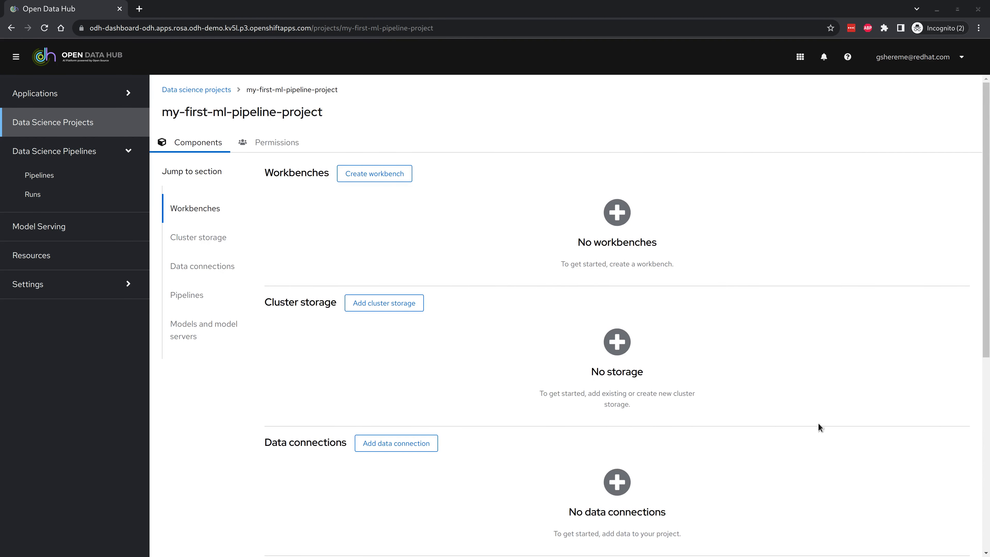
pyautogui.click(381, 169)
pyautogui.write('my-workbench')
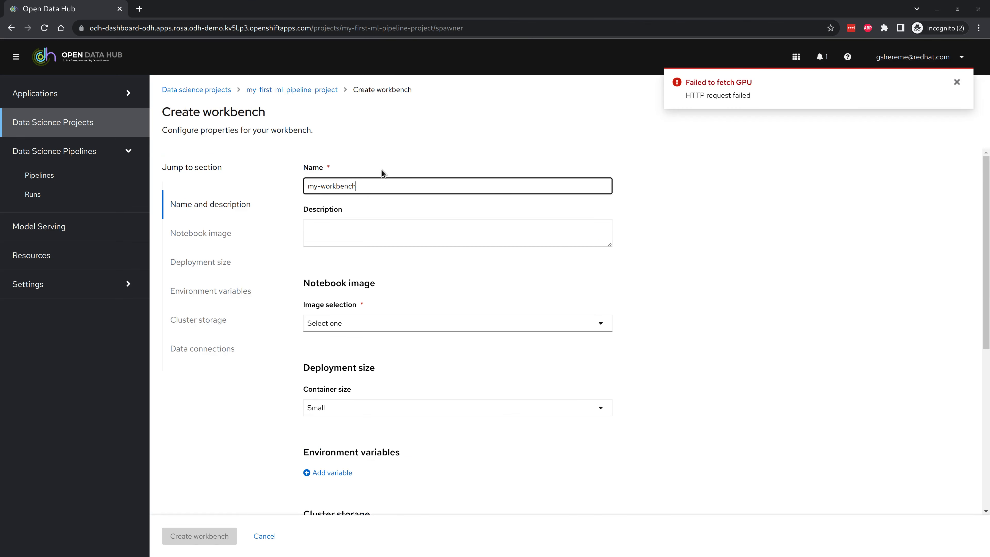
pyautogui.scroll(-2, 429, 254)
pyautogui.click(338, 255)
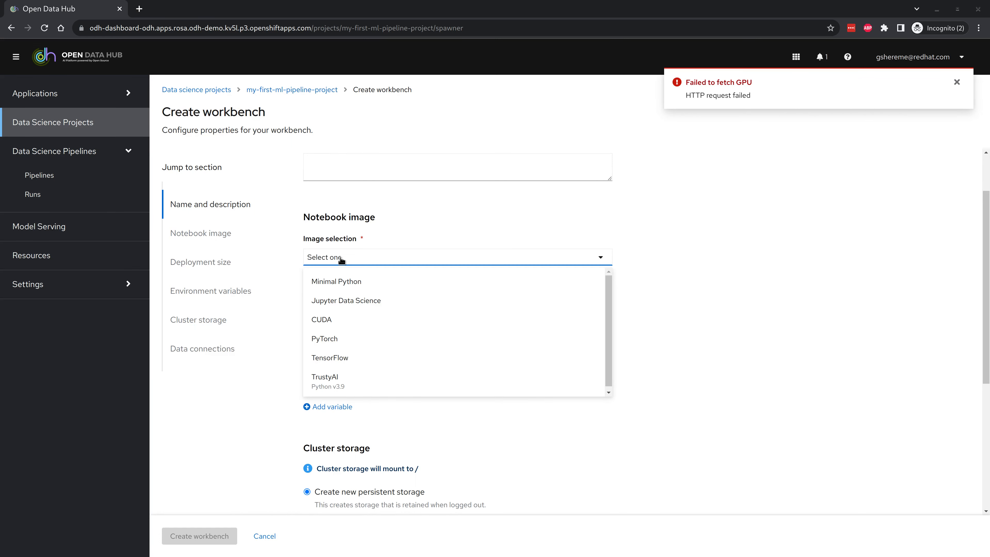
pyautogui.click(360, 288)
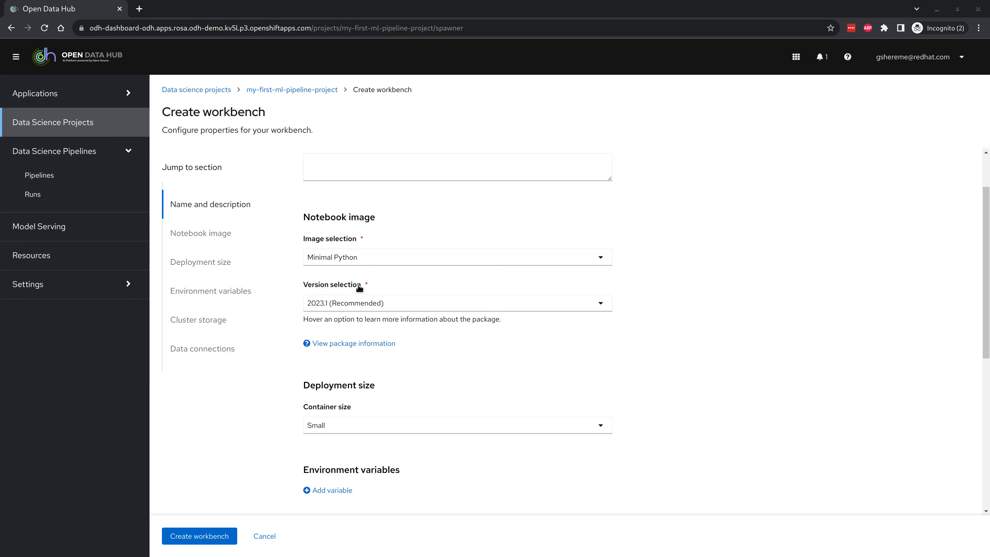
pyautogui.scroll(-4, 506, 359)
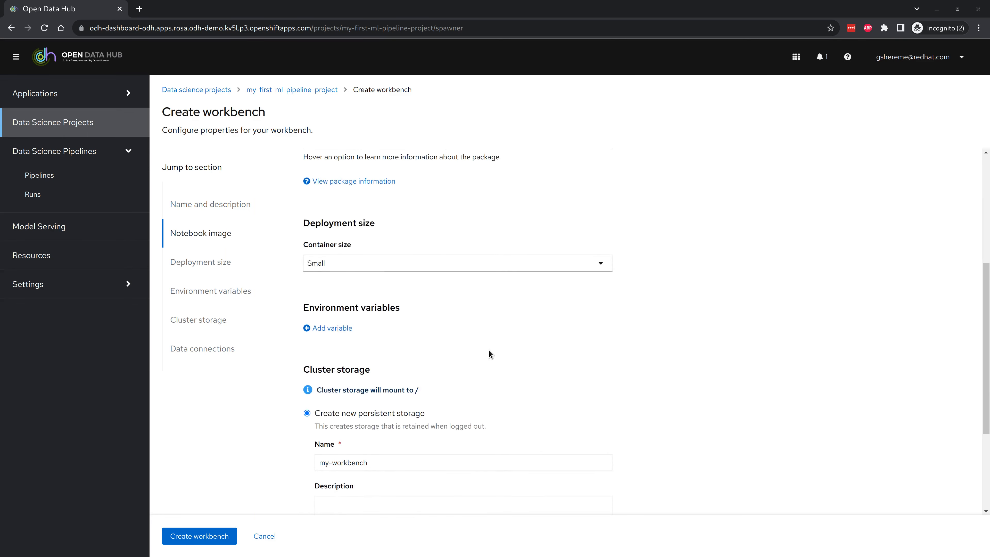
pyautogui.scroll(-3, 314, 297)
pyautogui.scroll(-1, 314, 299)
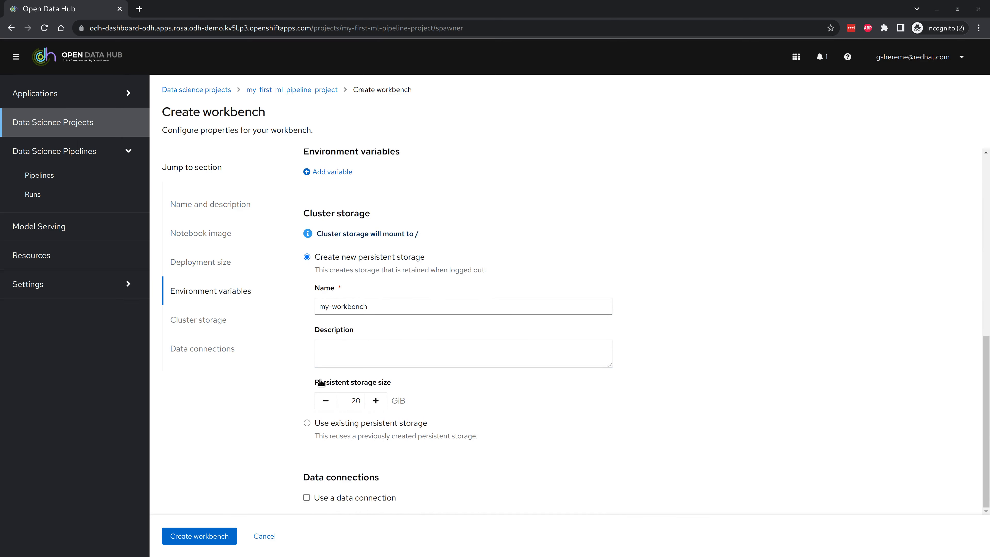
# Step: Attach a new data connection named 'rhods-dsp-dev' to the workbench
pyautogui.click(306, 498)
pyautogui.scroll(-4, 322, 492)
pyautogui.scroll(-3, 323, 492)
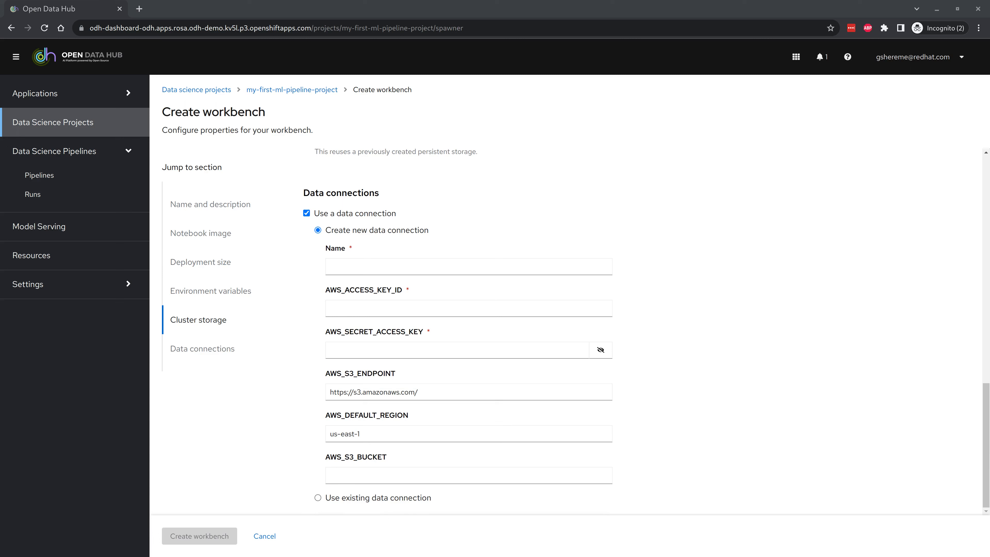
pyautogui.click(588, 266)
pyautogui.write('rhods-dsp-dev')
pyautogui.click(758, 274)
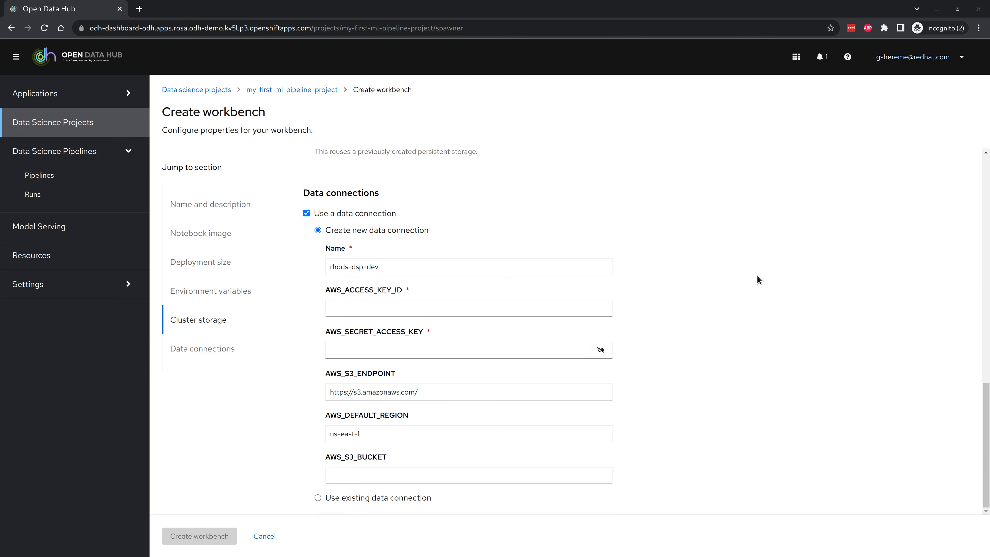
# Step: Paste the rhods-dsp-dev bucket name and the access key ID, then create the workbench
pyautogui.click(480, 476)
pyautogui.write('rhods-dsp-dev')
pyautogui.click(784, 457)
pyautogui.click(453, 309)
pyautogui.hotkey('ctrl', 'v')
pyautogui.click(917, 361)
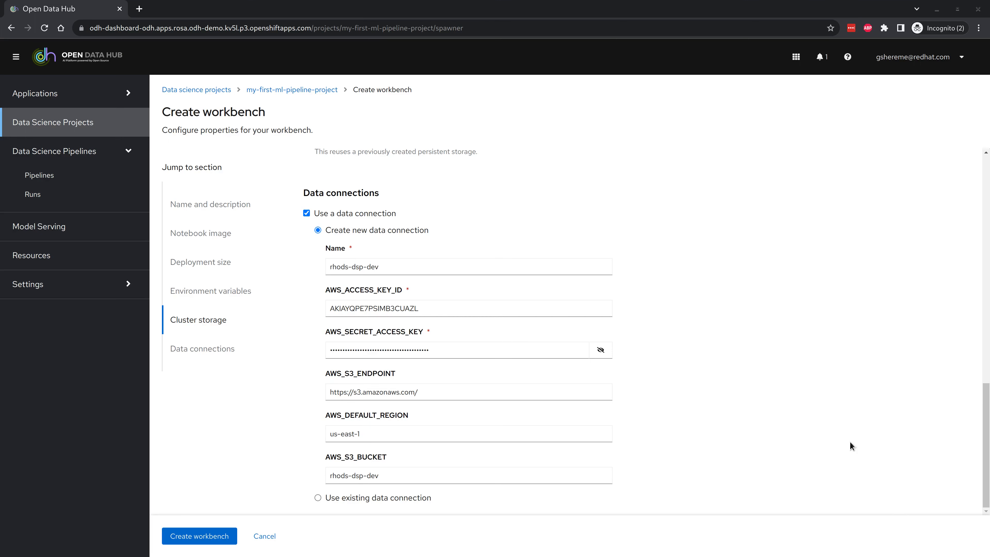
pyautogui.click(194, 537)
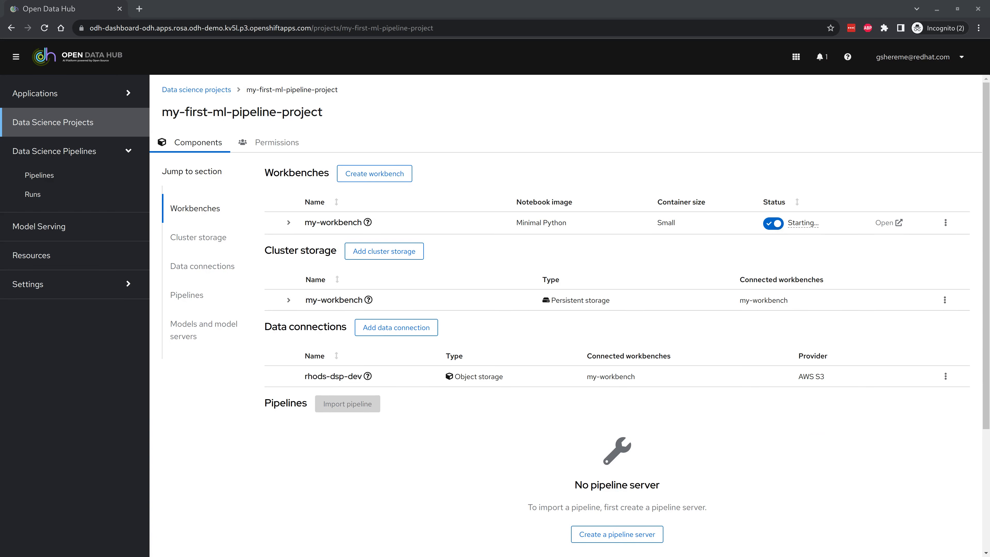
# Step: Configure the project's pipeline server to store artifacts on the rhods-dsp-dev data connection
pyautogui.scroll(-4, 750, 469)
pyautogui.click(606, 367)
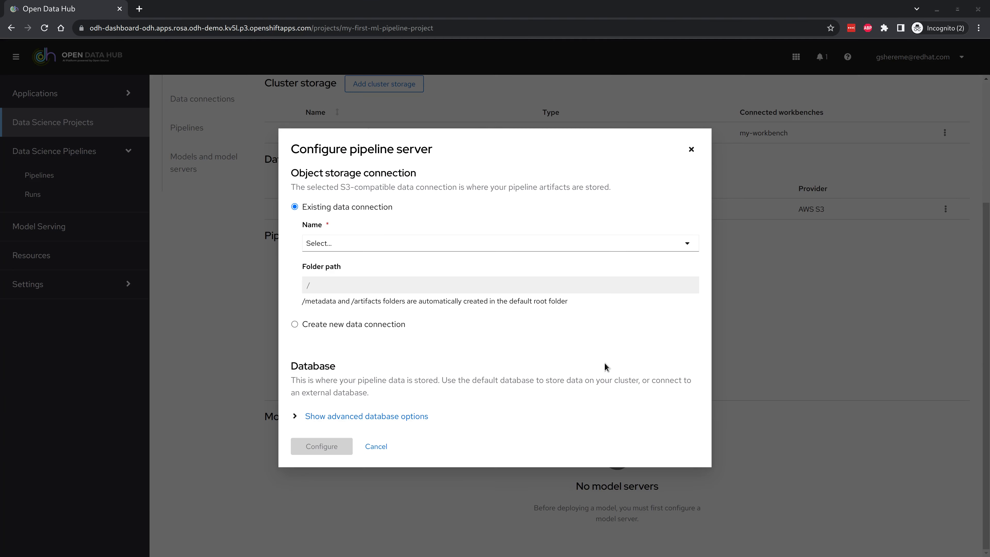
pyautogui.click(378, 248)
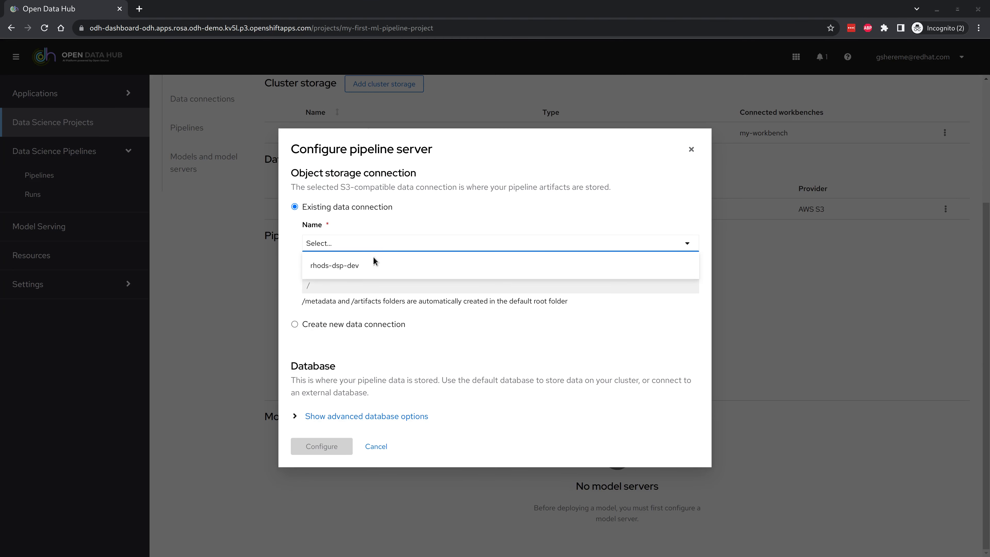
pyautogui.click(351, 266)
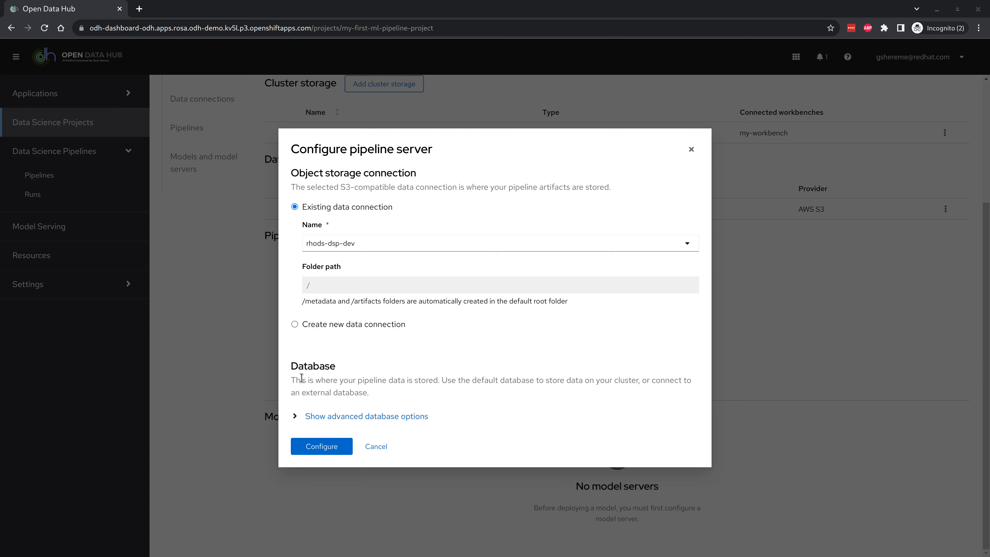
pyautogui.click(327, 449)
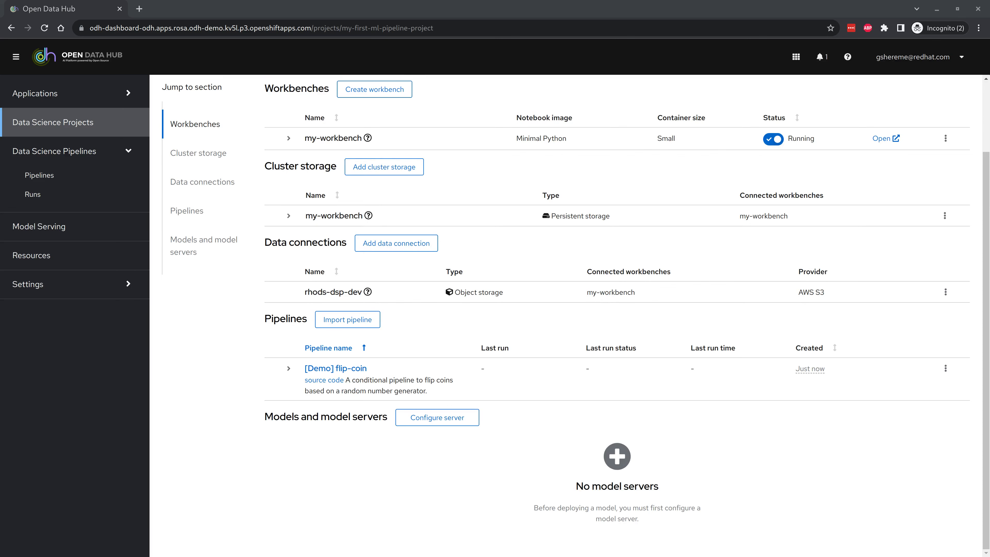
# Step: Switch to my-first-ml-pipeline-project and run 'k get pods' to confirm pipeline and workbench pods are Running
pyautogui.hotkey('alt', 'Tab')
pyautogui.press('Return')
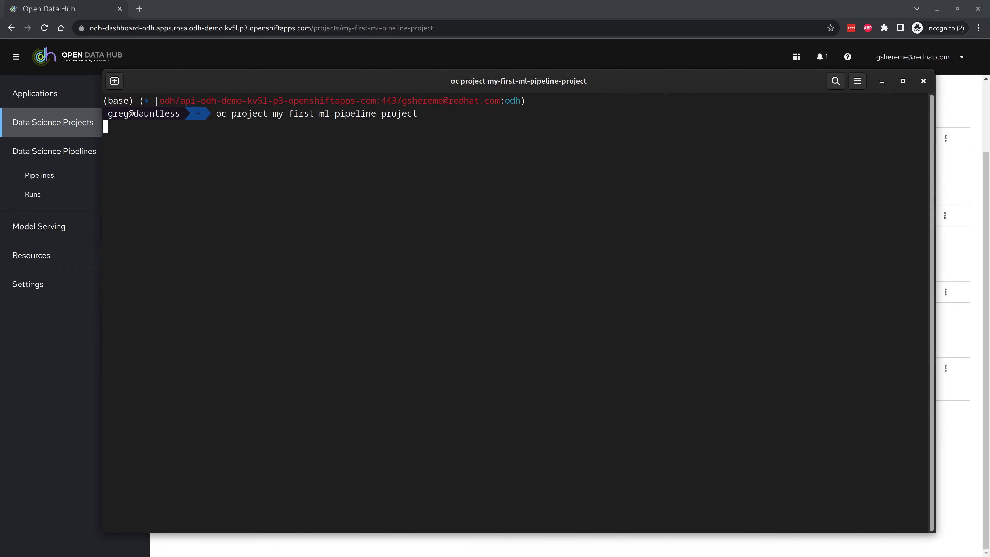
pyautogui.write('k get pods')
pyautogui.press('Return')
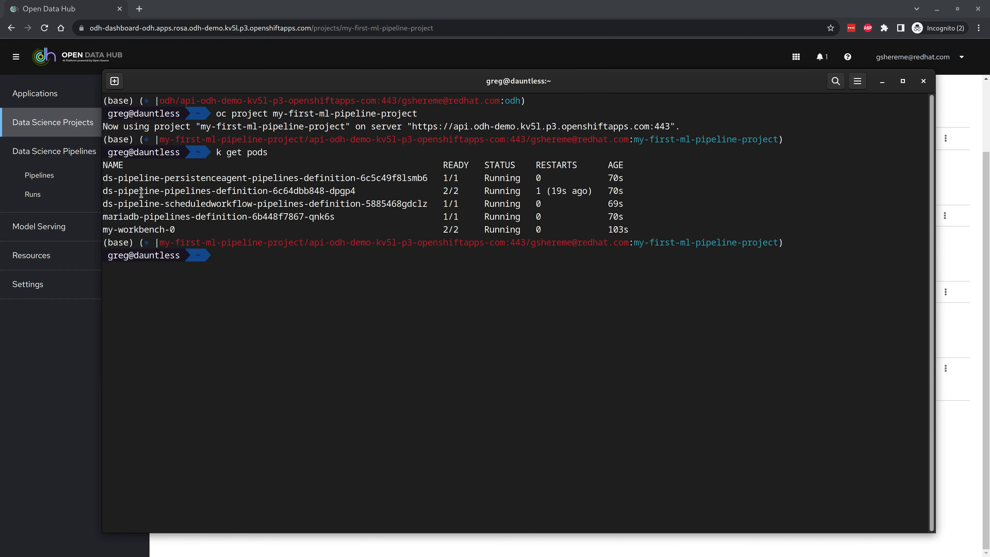
pyautogui.moveTo(127, 191); pyautogui.dragTo(298, 191)
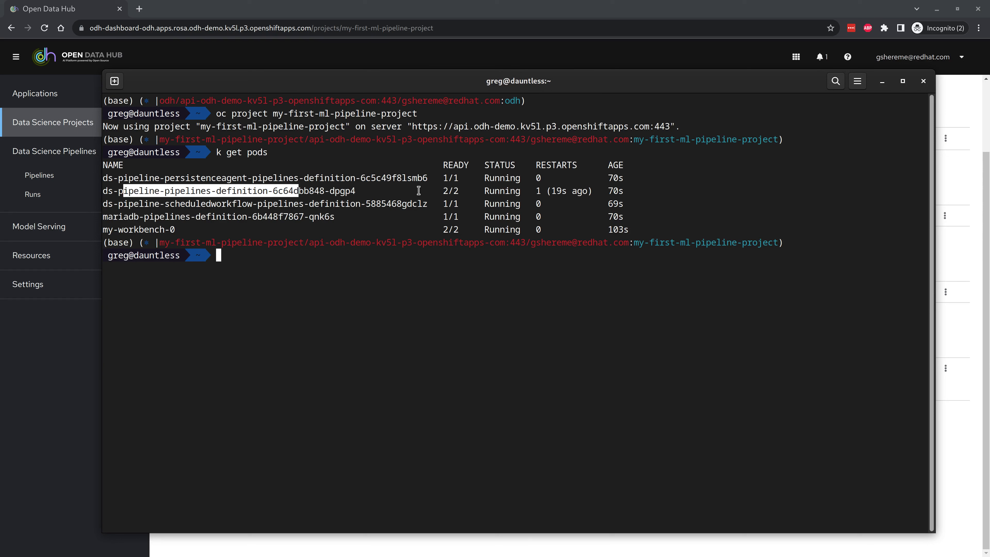
pyautogui.click(418, 191)
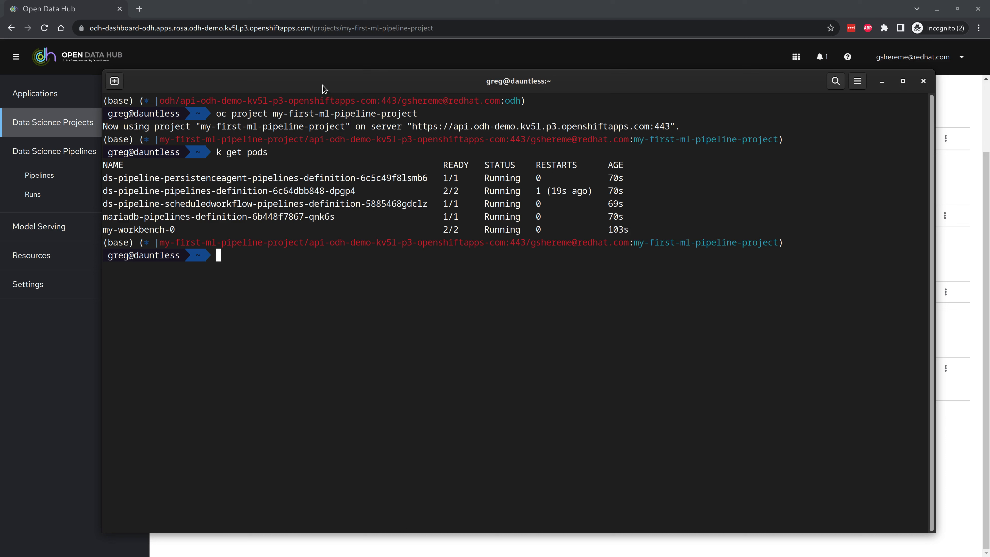
pyautogui.click(696, 88)
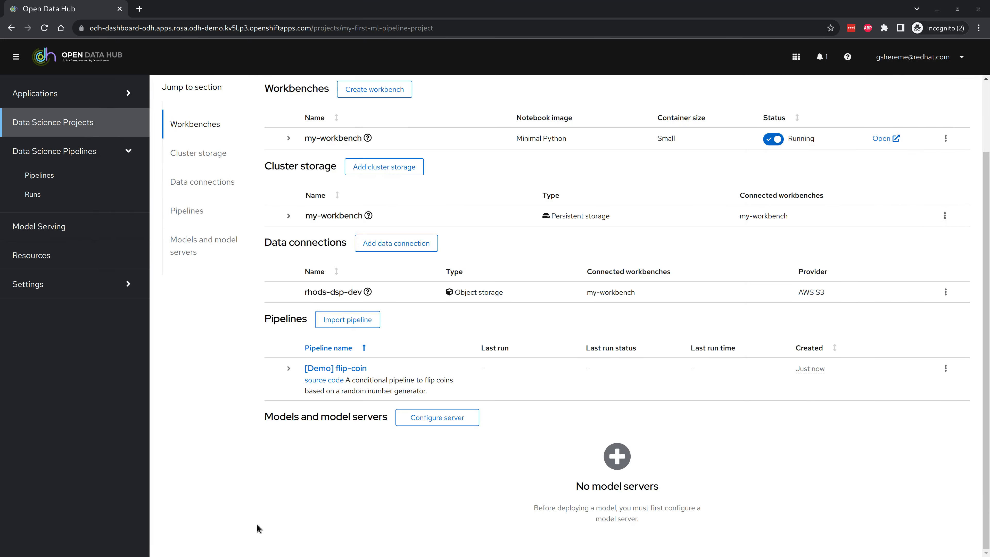
# Step: Go to the Pipelines list, see that [Demo] flip-coin has no runs, and view its graph
pyautogui.scroll(3, 257, 526)
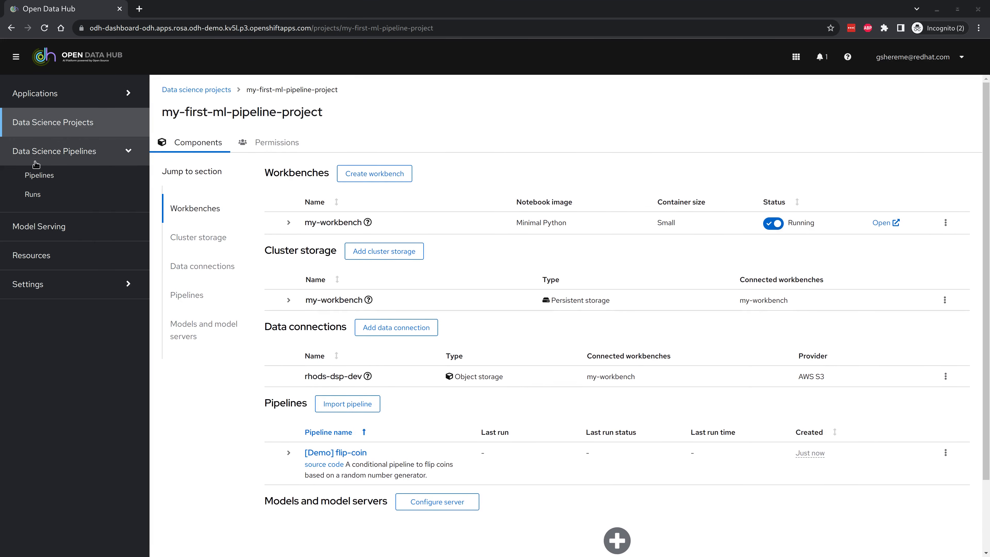
pyautogui.click(34, 177)
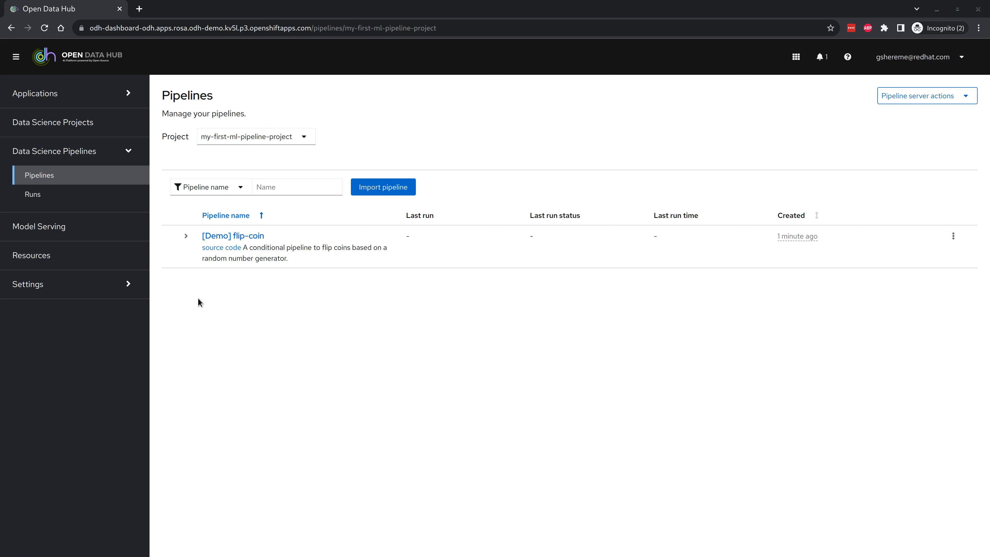
pyautogui.click(186, 236)
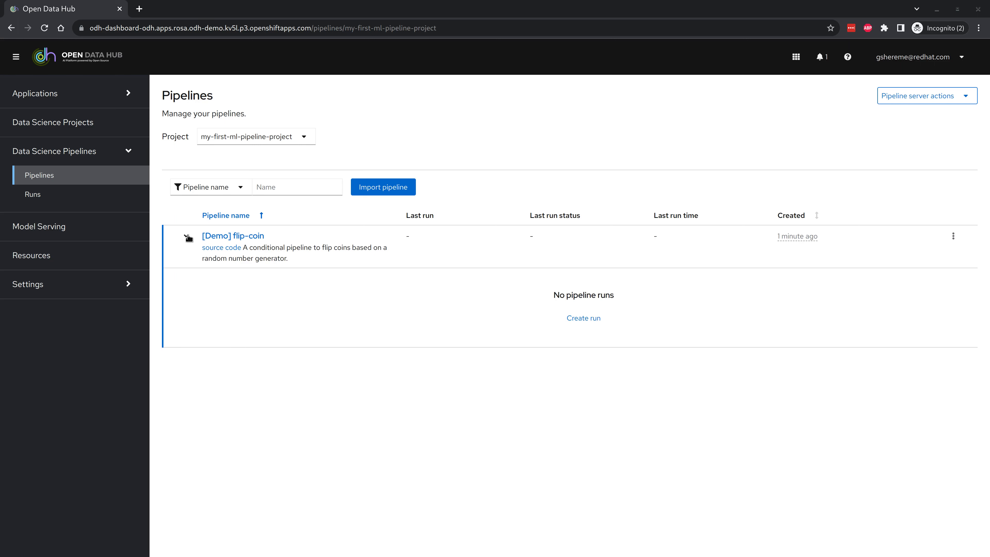
pyautogui.click(240, 235)
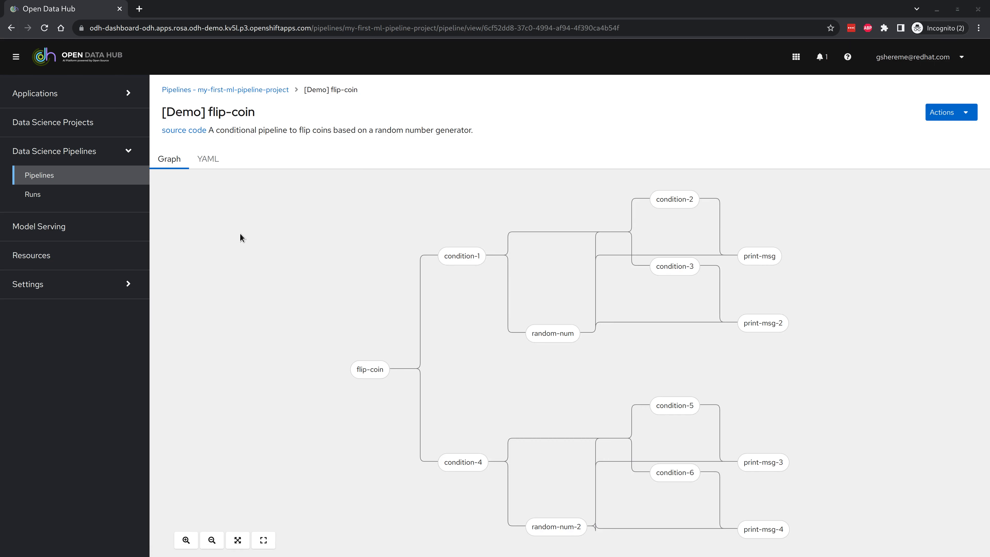
pyautogui.scroll(-4, 288, 281)
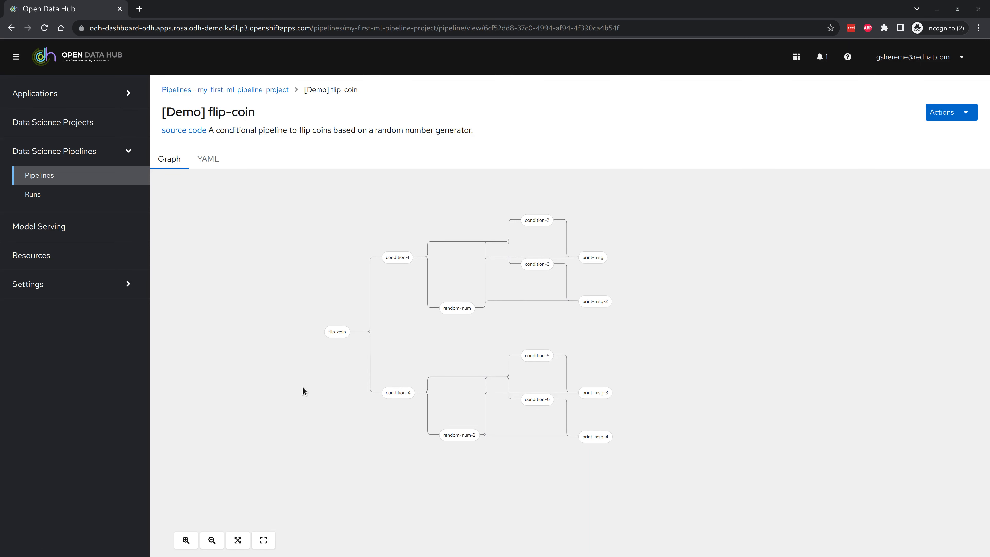
pyautogui.click(211, 164)
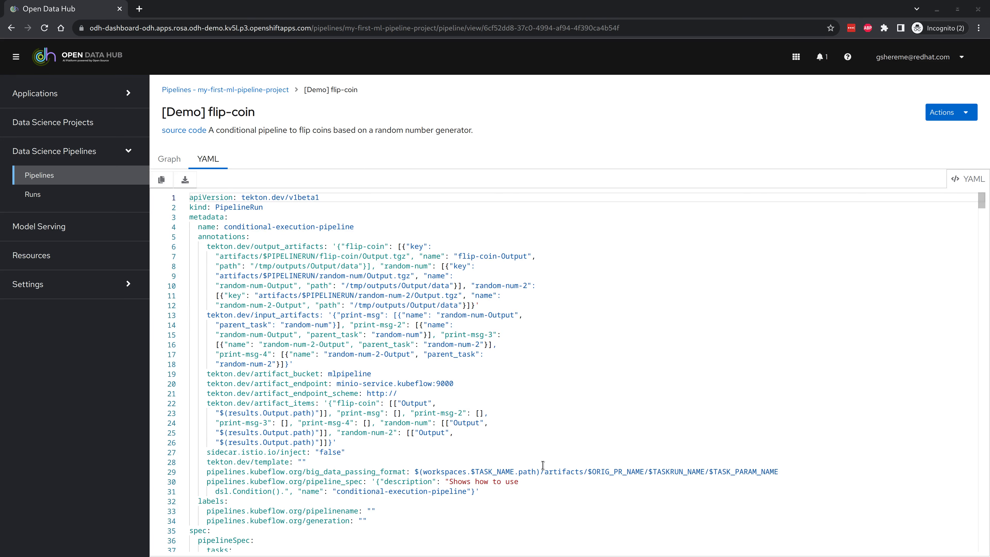
pyautogui.scroll(-7, 575, 429)
pyautogui.scroll(7, 574, 391)
pyautogui.click(170, 159)
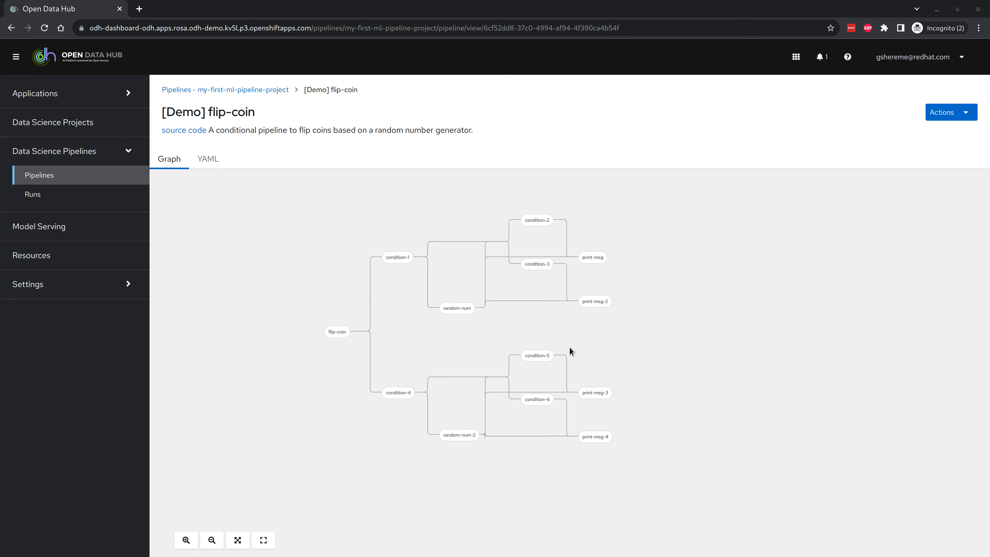
pyautogui.click(967, 113)
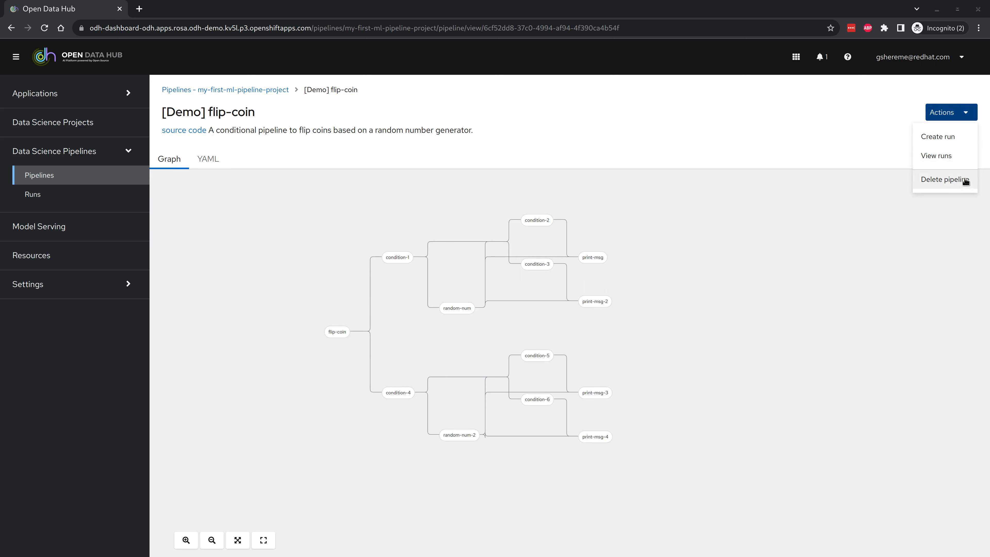
pyautogui.click(587, 154)
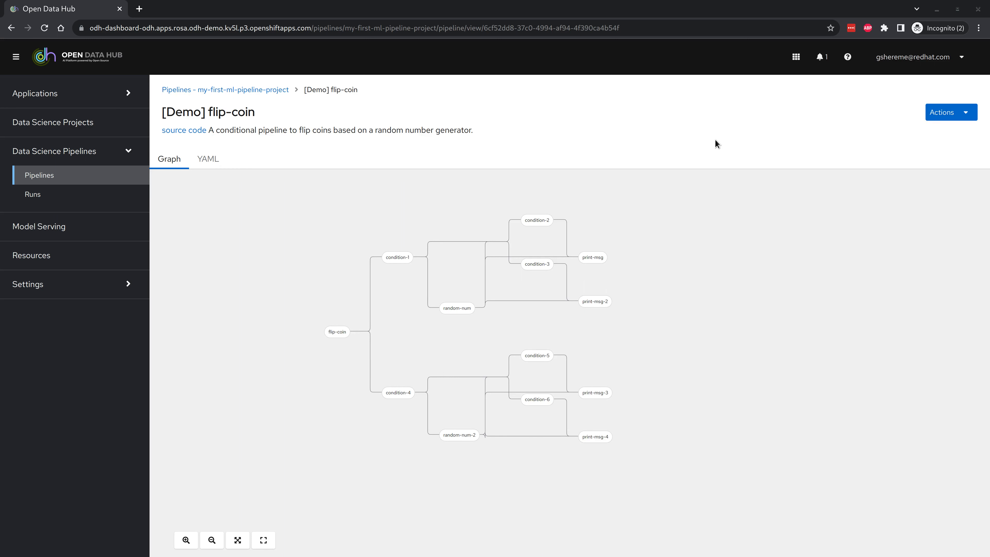
pyautogui.click(254, 90)
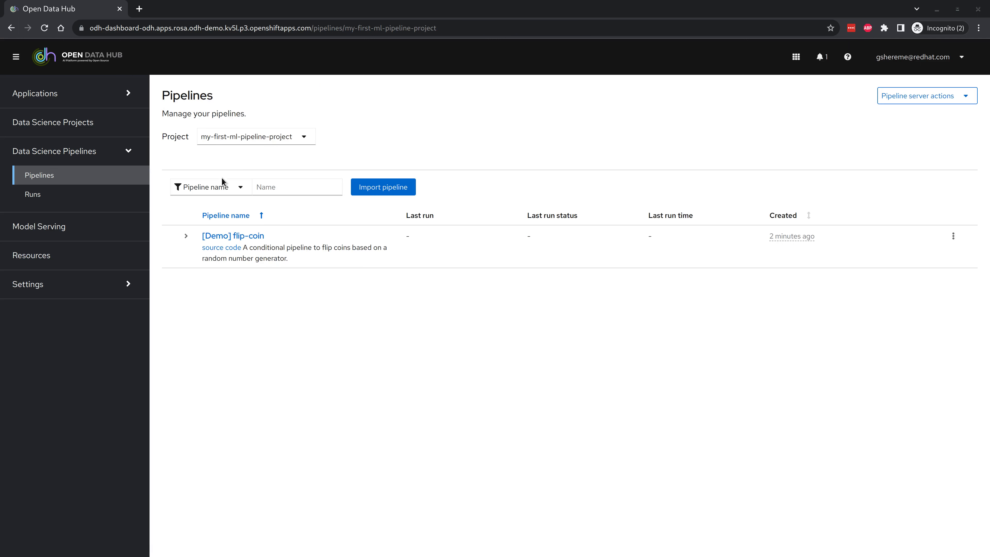
# Step: Expand the [Demo] flip-coin row, note 'No pipeline runs', and start a new run from it
pyautogui.click(954, 236)
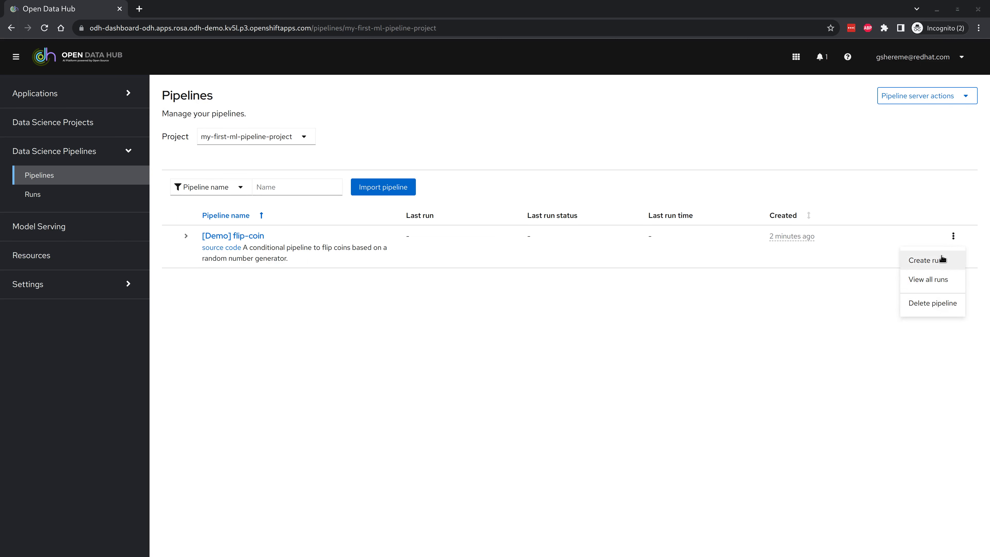
pyautogui.click(778, 324)
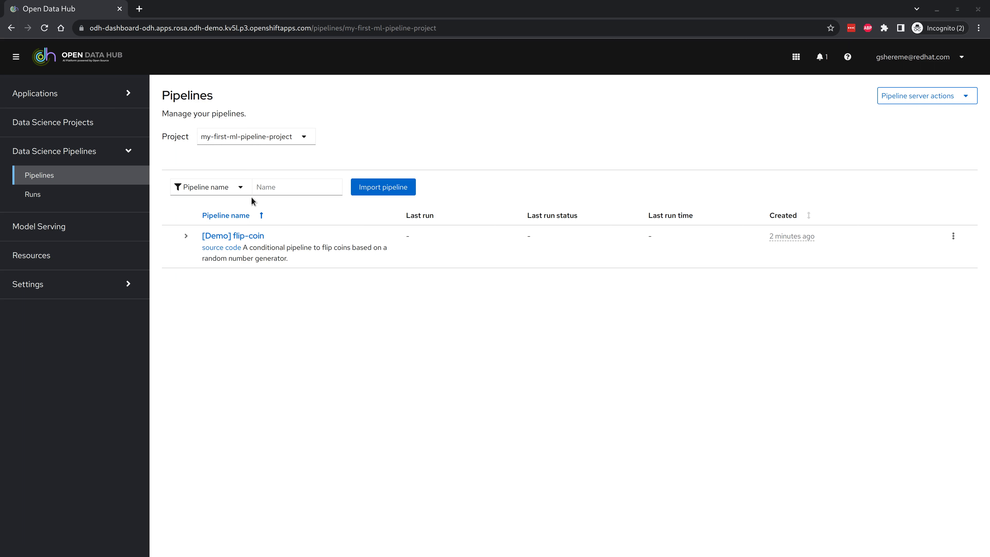
pyautogui.click(205, 186)
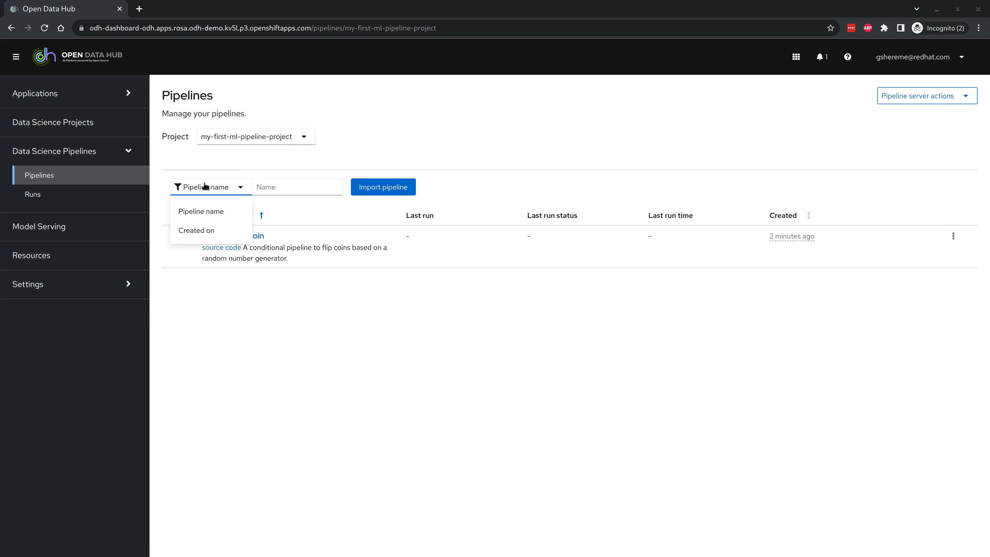
pyautogui.click(261, 364)
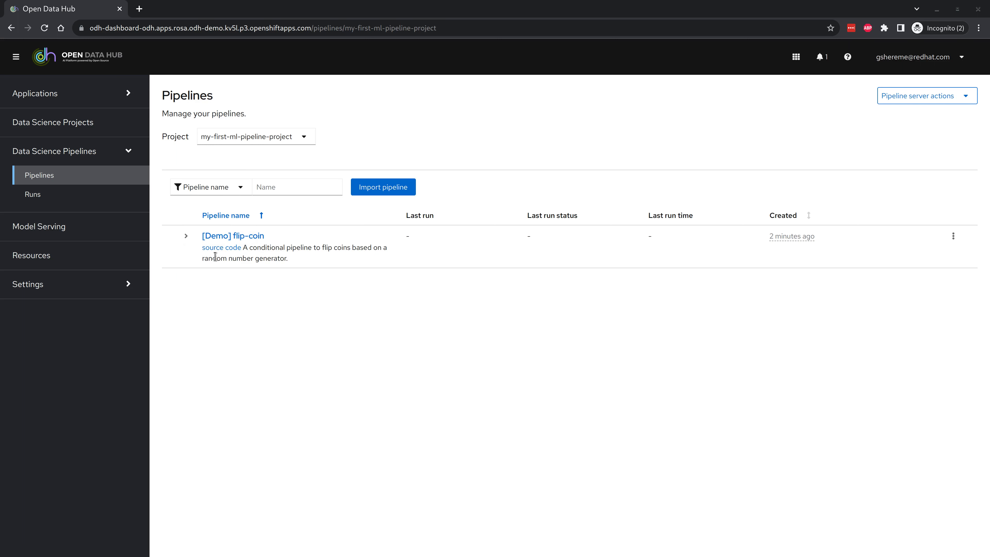
pyautogui.click(187, 237)
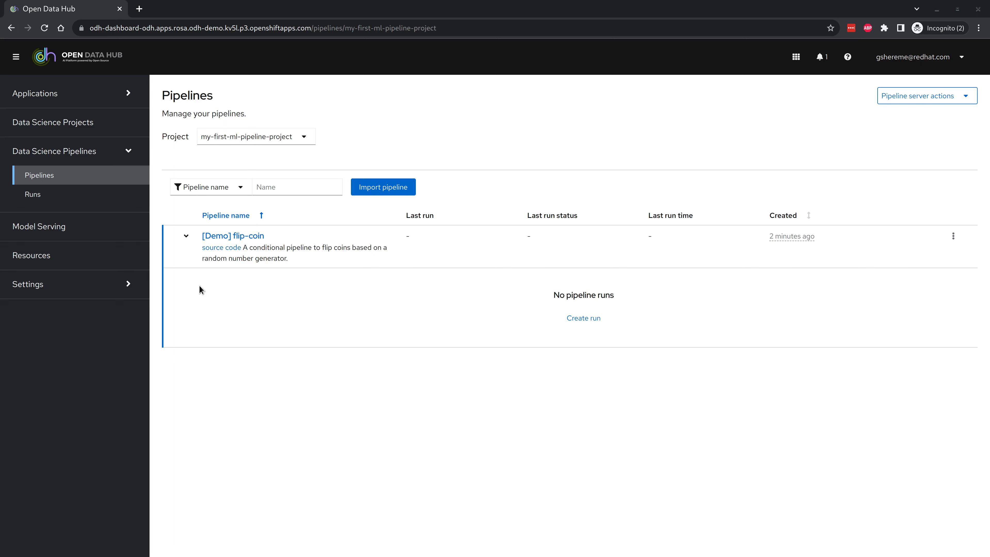
pyautogui.click(580, 318)
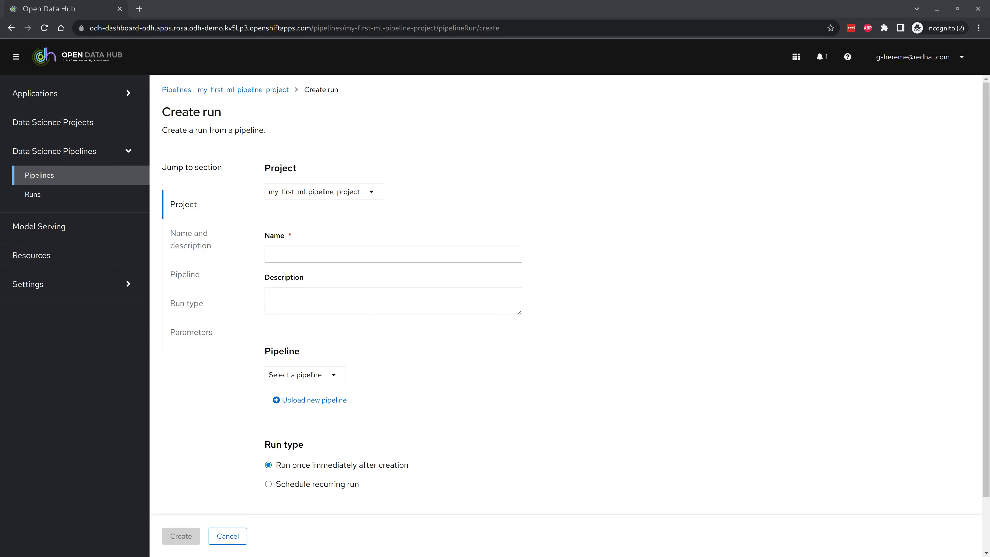
# Step: Name the run 'run1', select the [Demo] flip-coin pipeline, keep Run once, and create it
pyautogui.click(565, 13)
pyautogui.write('run1')
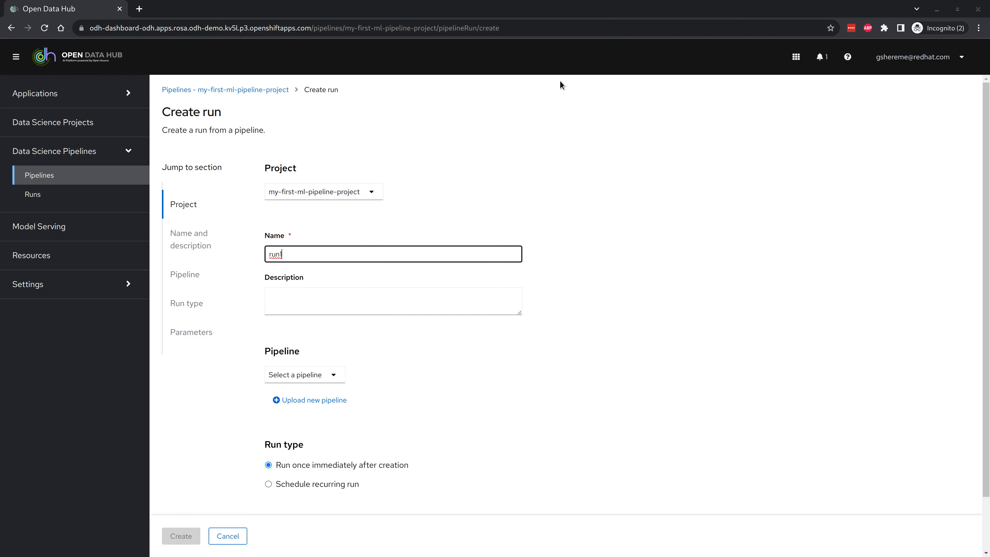
pyautogui.click(323, 374)
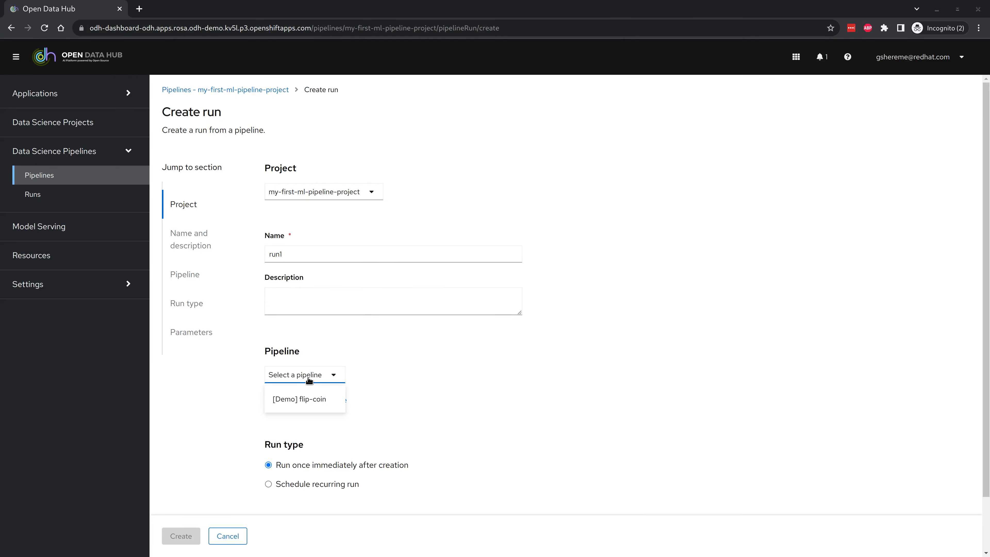
pyautogui.click(300, 399)
pyautogui.scroll(-2, 456, 419)
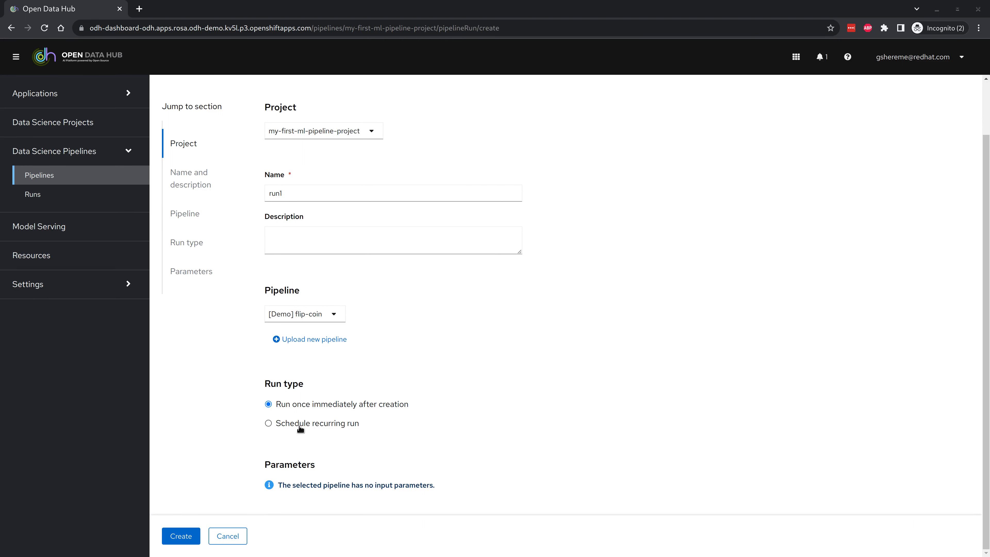
pyautogui.click(179, 537)
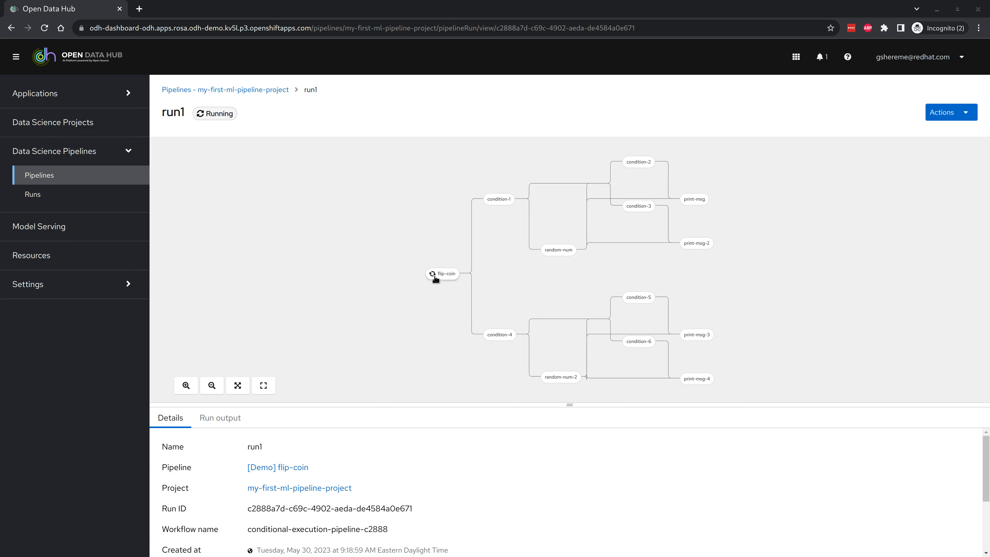
# Step: Inspect run1's graph and its YAML run output in an enlarged information pane
pyautogui.scroll(3, 435, 276)
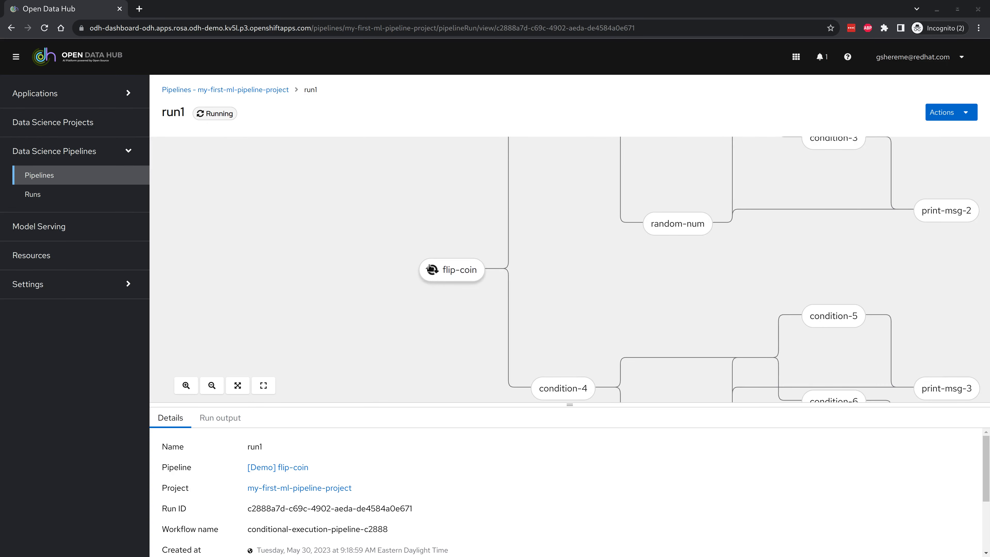
pyautogui.scroll(-5, 433, 304)
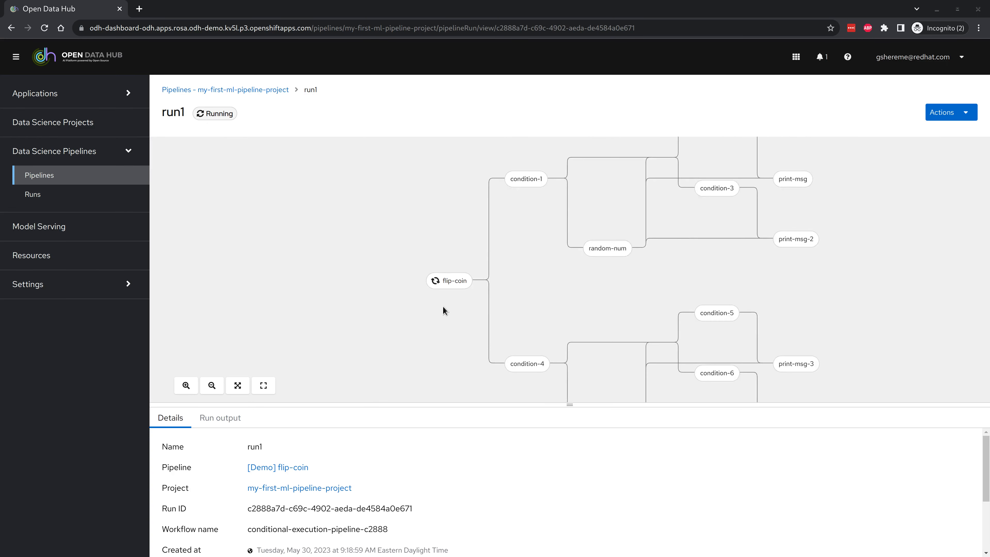
pyautogui.click(224, 424)
pyautogui.scroll(-5, 327, 496)
pyautogui.scroll(5, 326, 495)
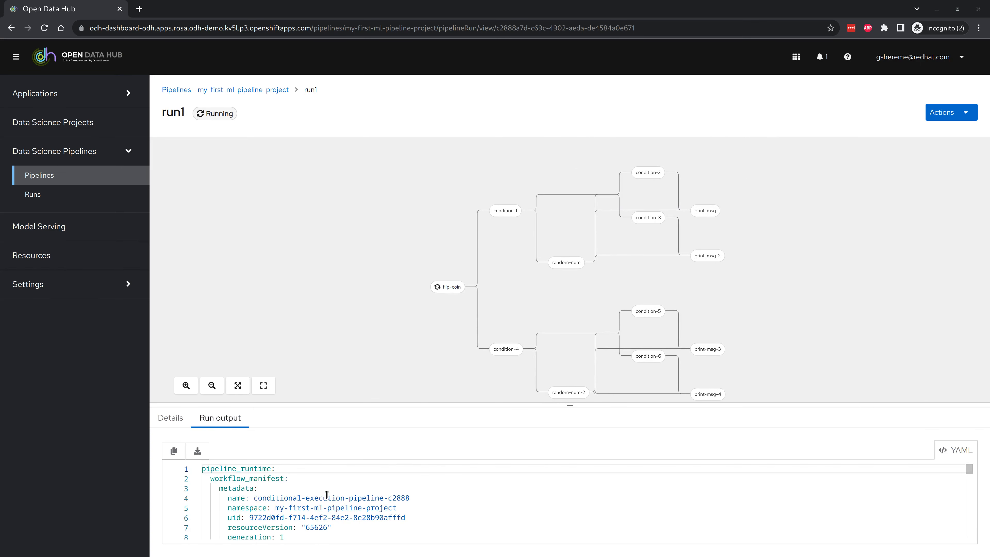
pyautogui.moveTo(262, 404); pyautogui.dragTo(262, 351)
# Step: Review run1's details and available actions, then resize the graph pane to show every step
pyautogui.click(169, 366)
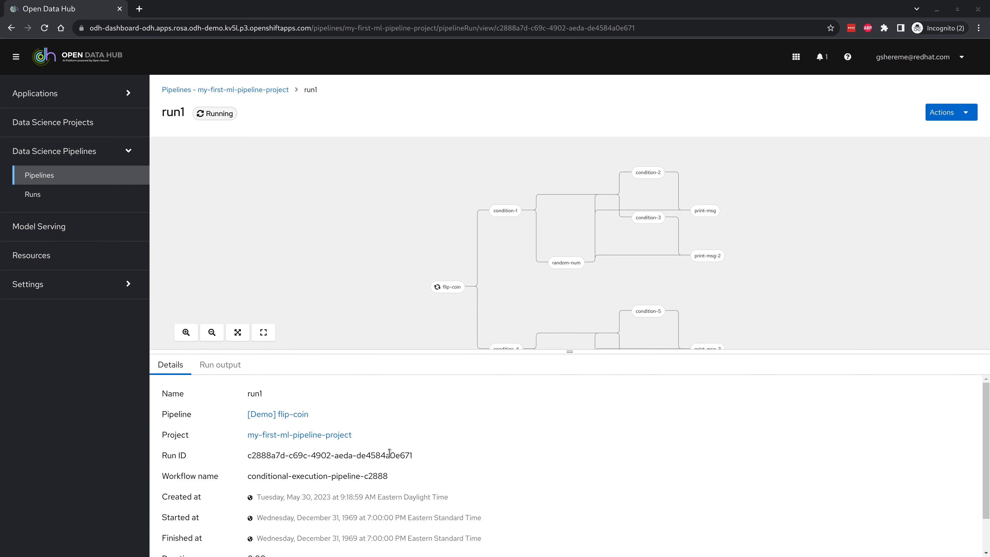
pyautogui.scroll(-2, 390, 453)
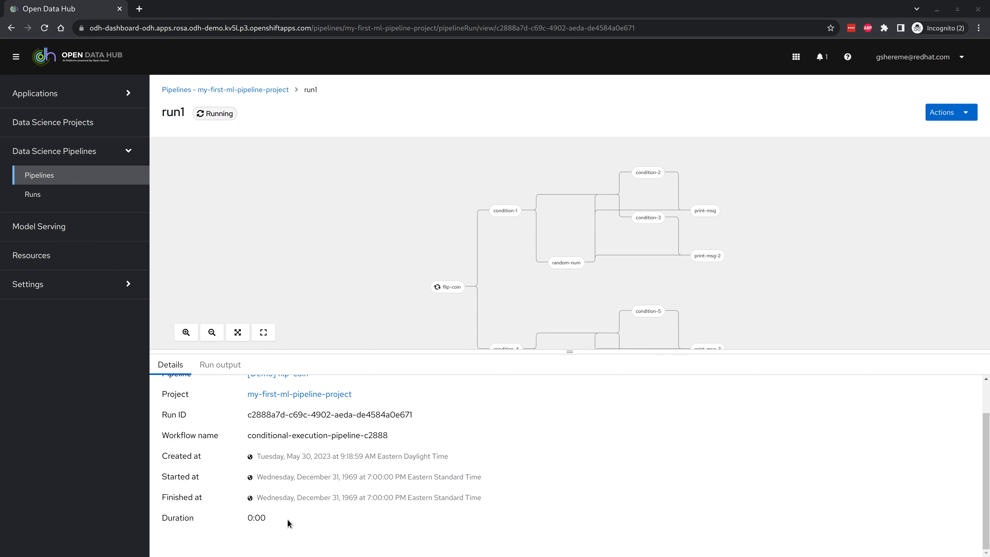
pyautogui.scroll(2, 287, 520)
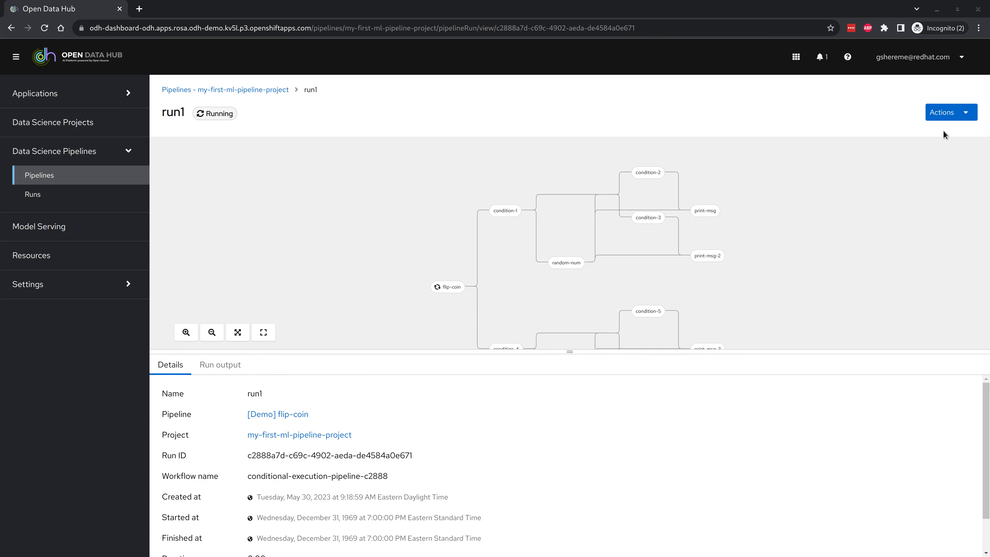
pyautogui.click(945, 113)
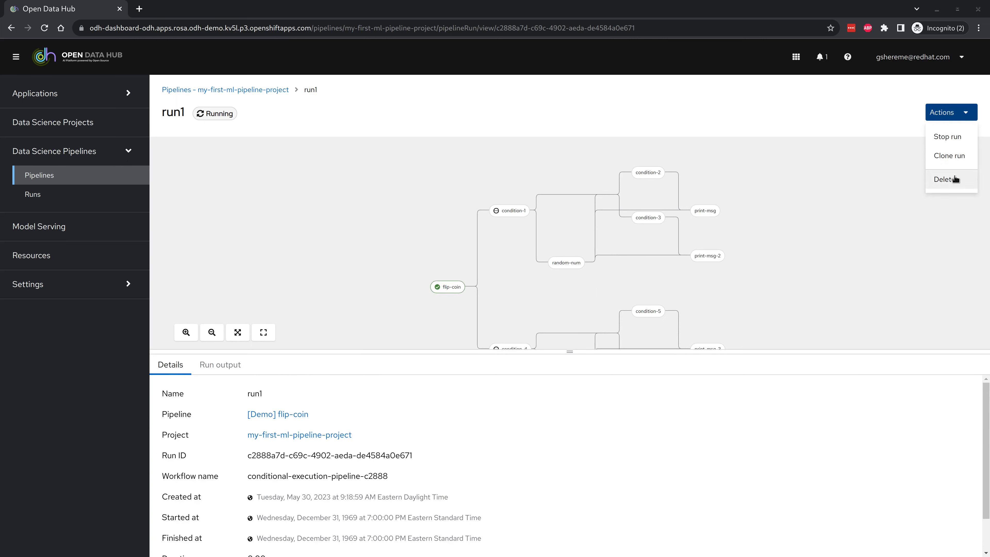
pyautogui.click(741, 97)
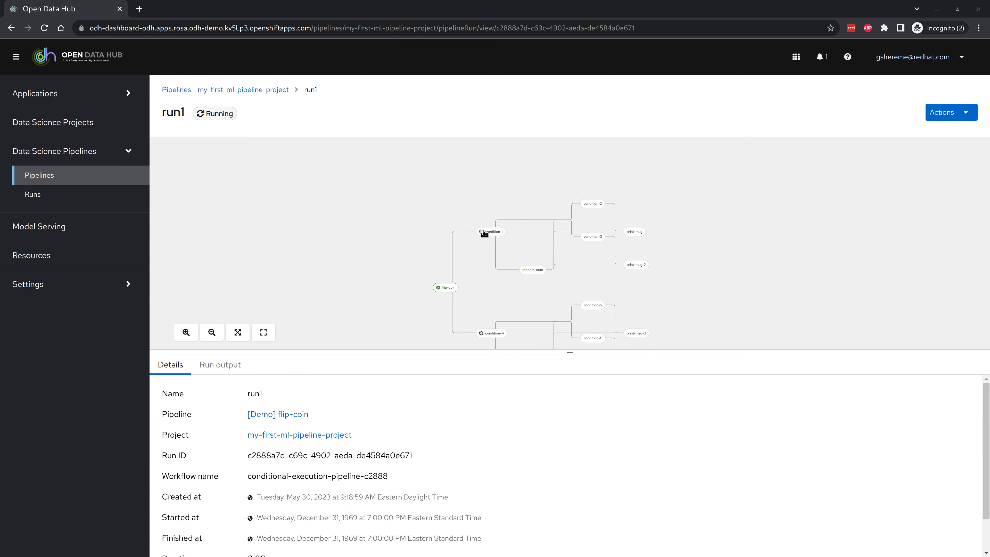
pyautogui.moveTo(562, 351); pyautogui.dragTo(556, 394)
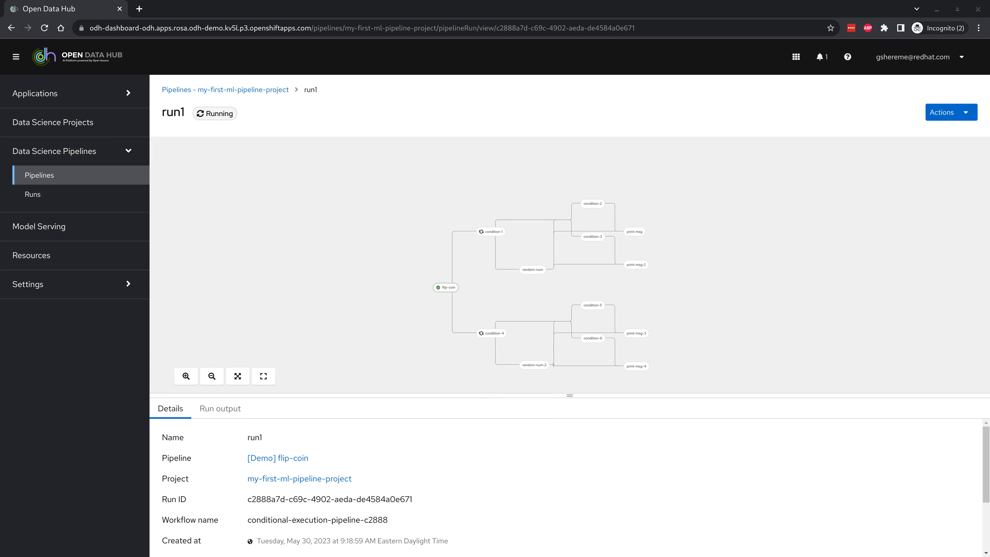
pyautogui.hotkey('alt', 'Tab')
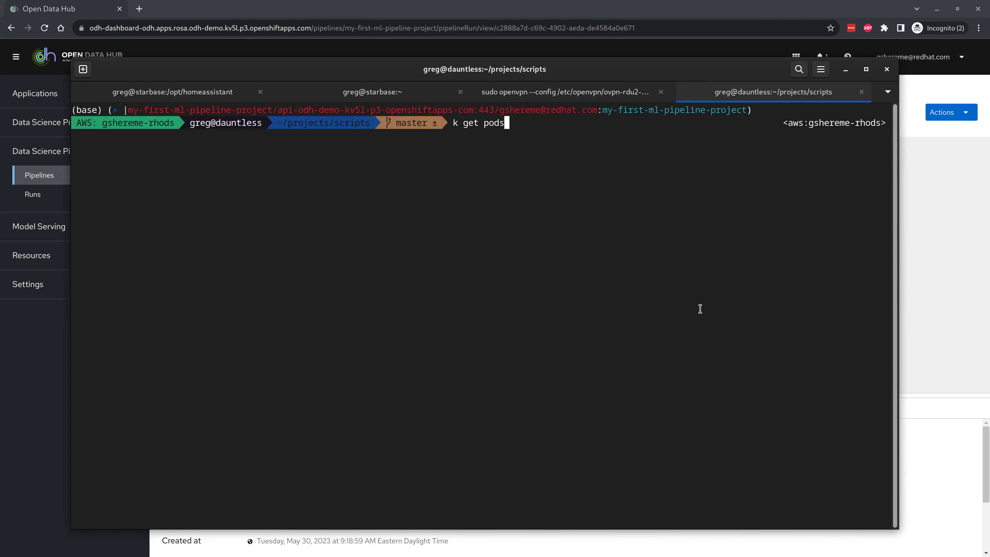
# Step: Run 'k get pods' to see the flip-coin step pods Completed, then return to run1 in the dashboard
pyautogui.press('Return')
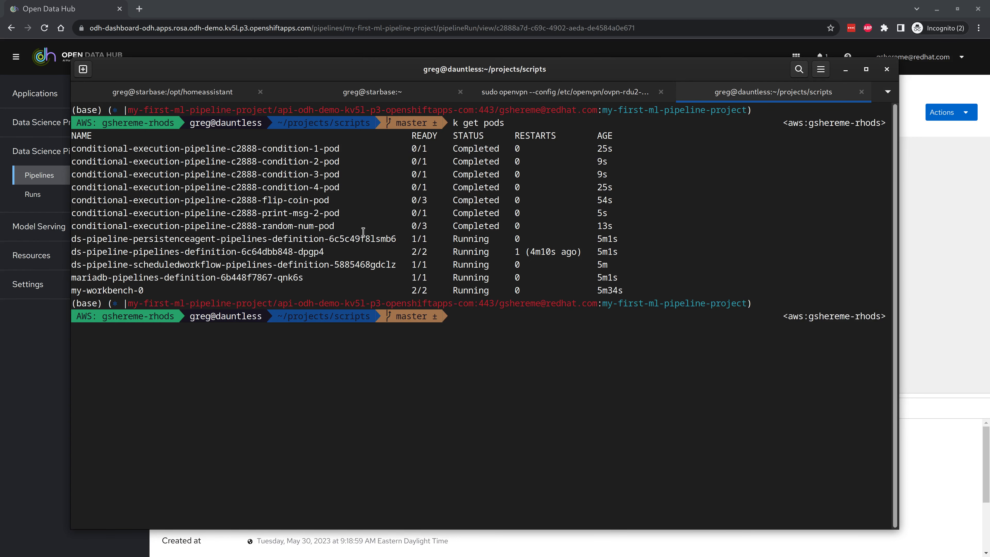
pyautogui.click(875, 10)
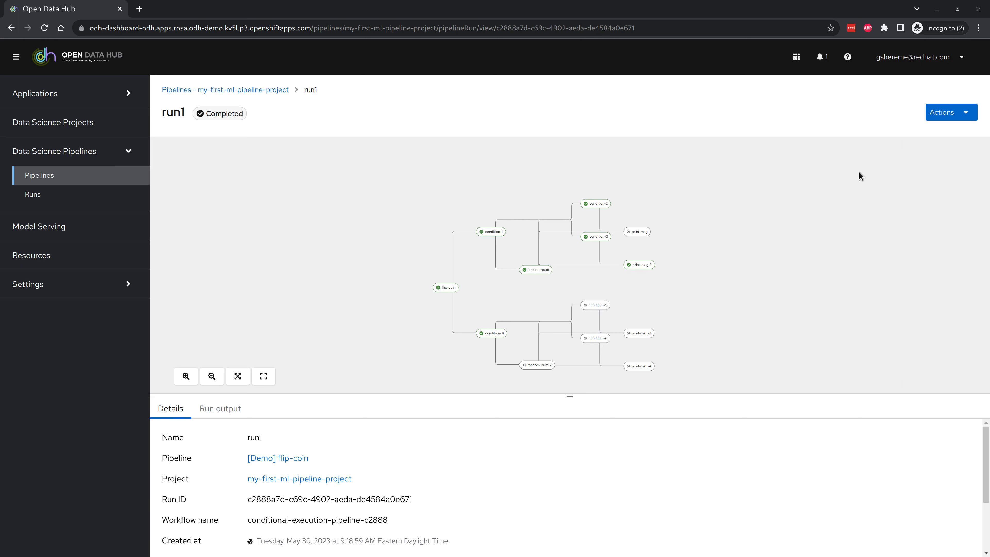
pyautogui.scroll(3, 515, 273)
pyautogui.click(535, 270)
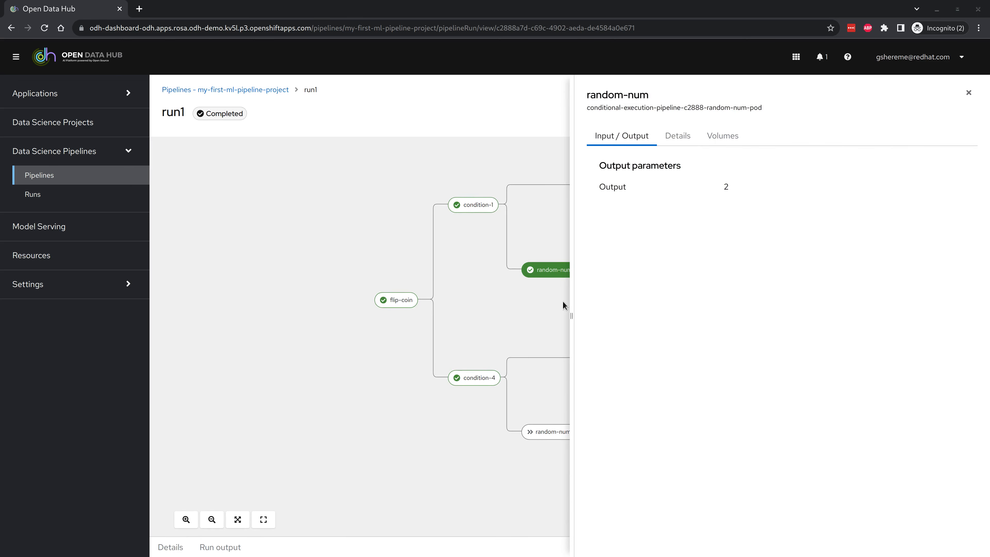
pyautogui.moveTo(571, 316); pyautogui.dragTo(613, 316)
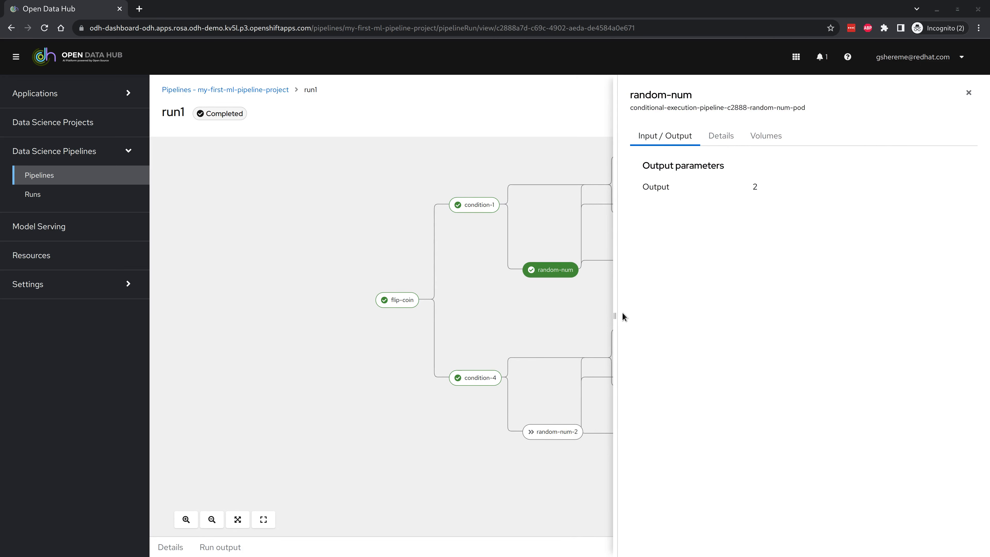
pyautogui.moveTo(615, 316); pyautogui.dragTo(630, 316)
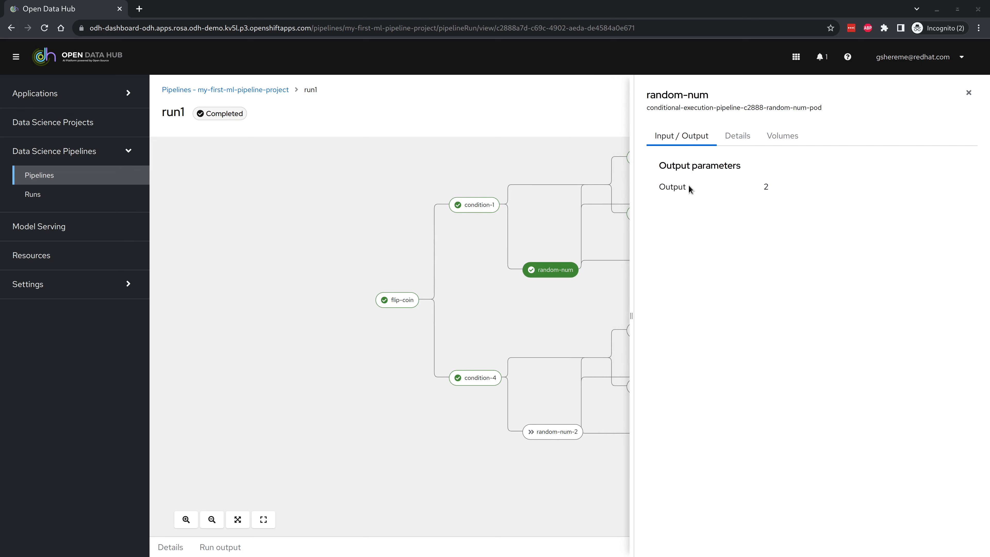
pyautogui.click(733, 140)
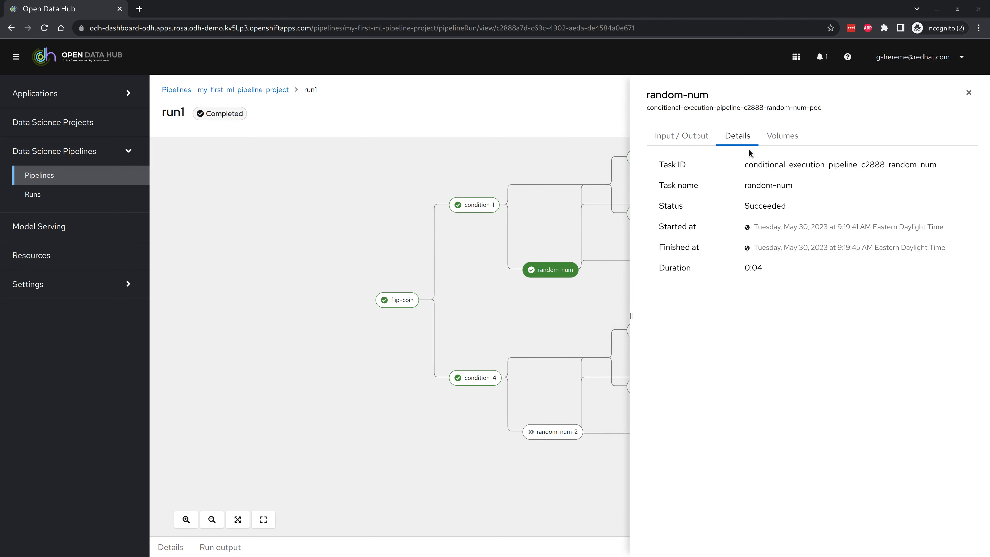
pyautogui.click(779, 140)
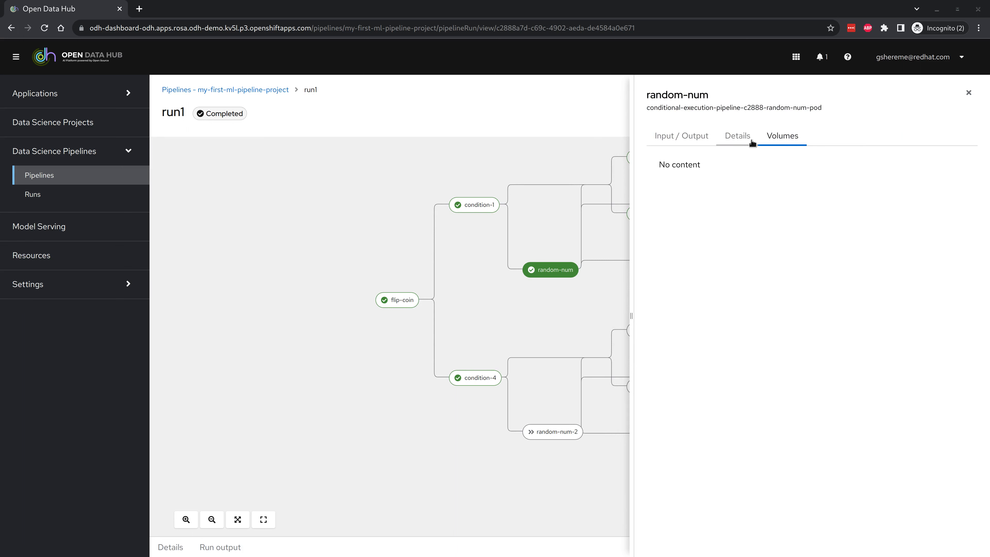
pyautogui.click(734, 141)
pyautogui.click(669, 138)
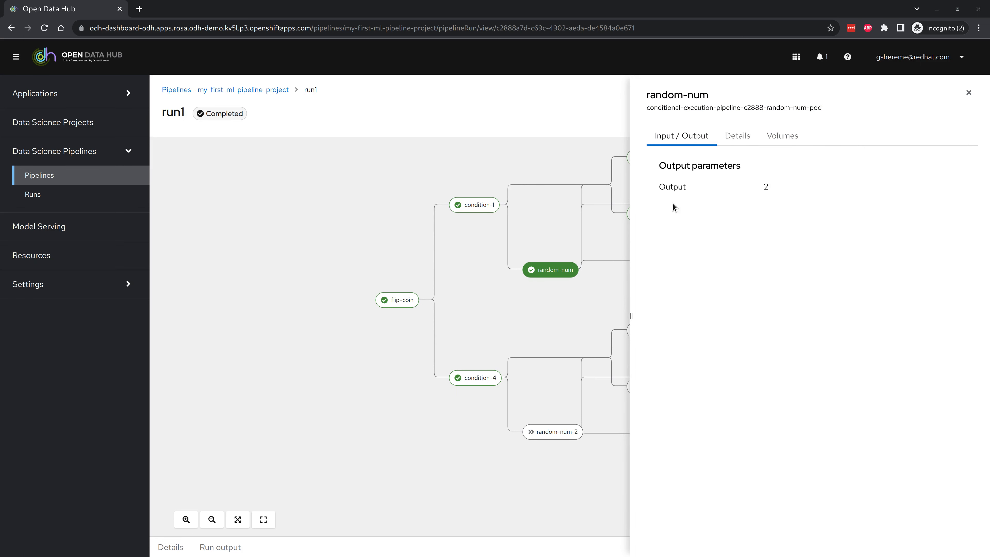
pyautogui.click(969, 92)
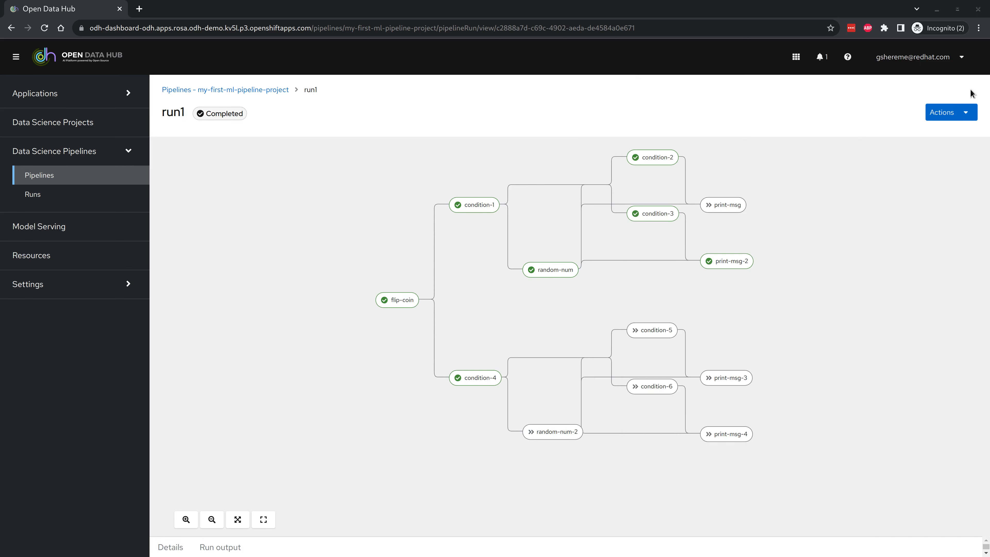
# Step: Inspect print-msg-2's input parameters and condition-2's inputs, outputs, status and timing
pyautogui.click(716, 262)
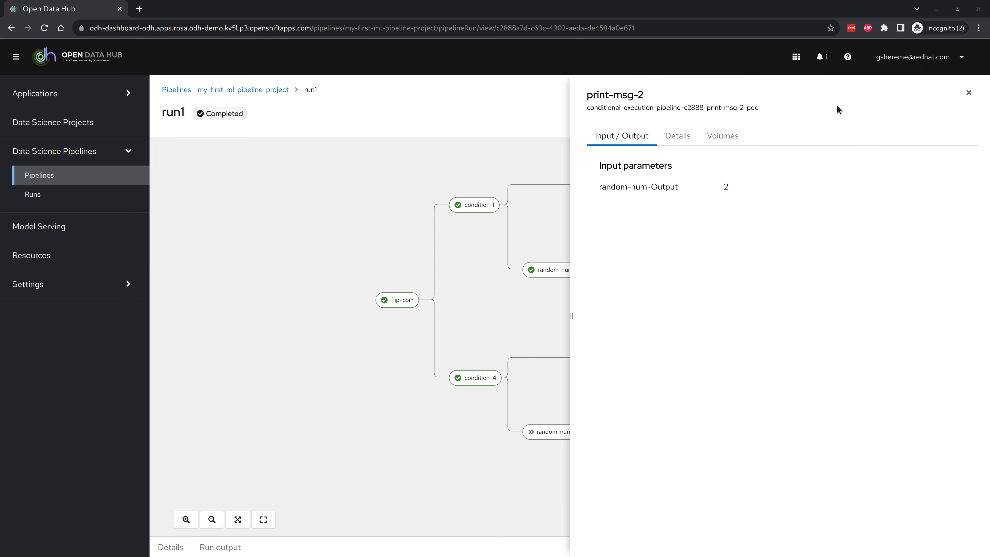
pyautogui.click(969, 92)
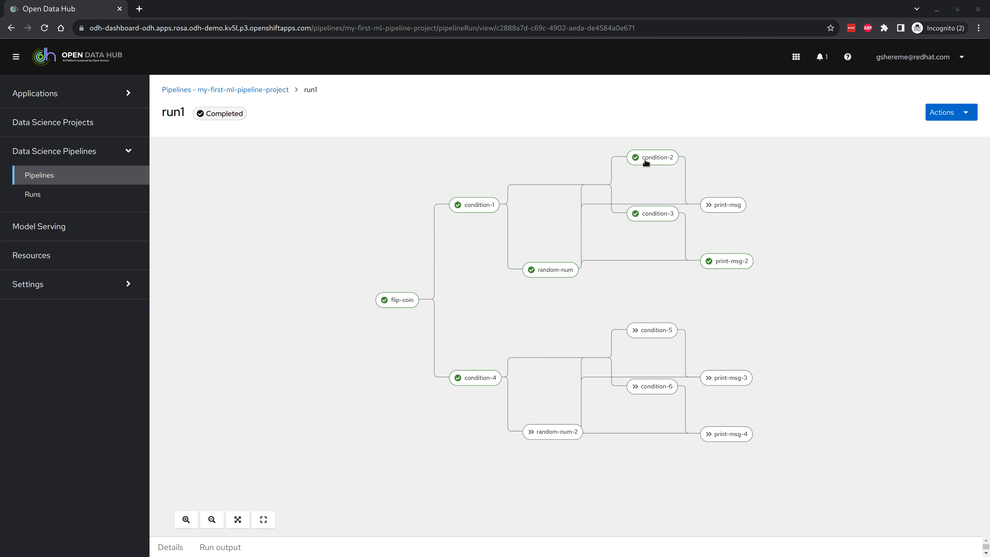
pyautogui.click(633, 158)
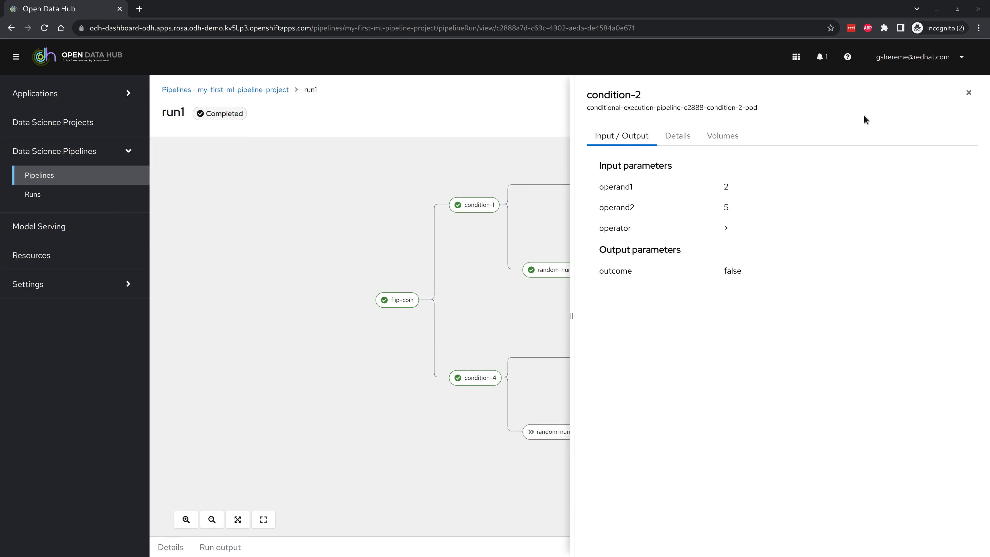
pyautogui.click(678, 136)
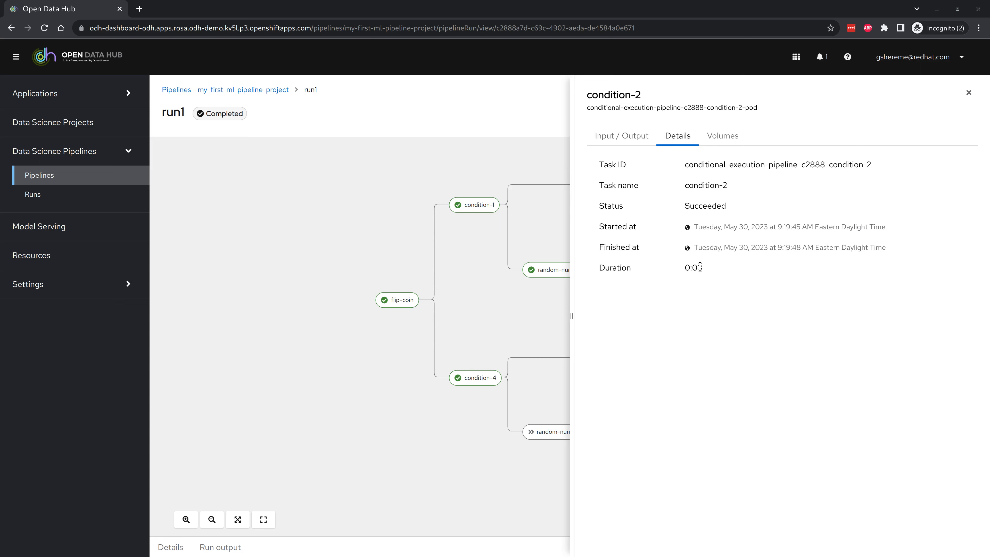
pyautogui.click(969, 92)
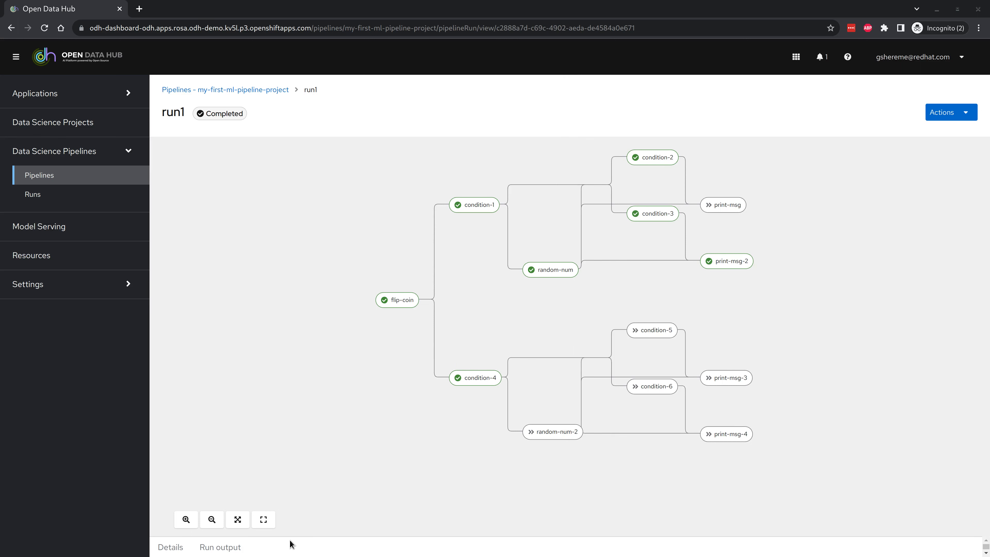
# Step: Check run1's YAML output and summary details, then go back to the Pipelines list
pyautogui.click(226, 547)
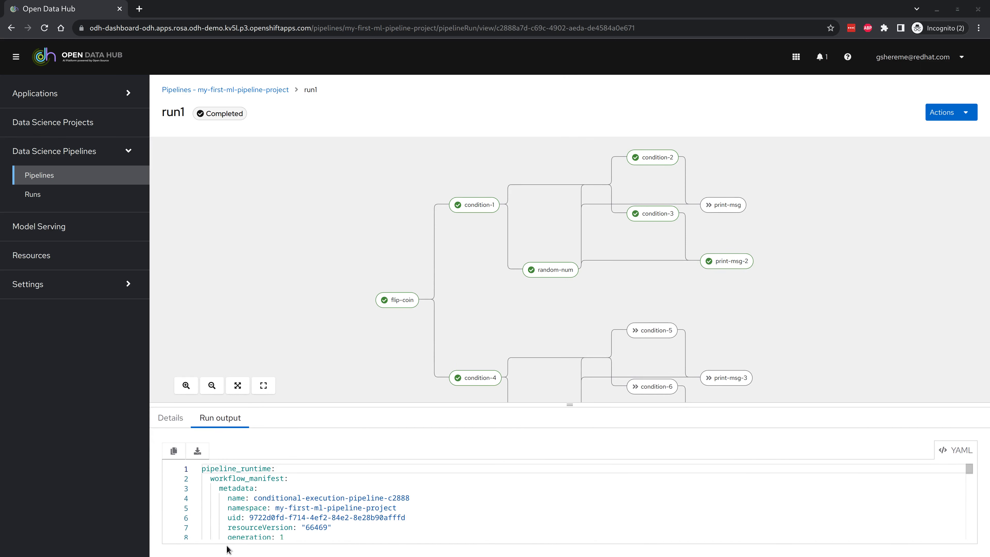
pyautogui.click(175, 426)
pyautogui.click(265, 90)
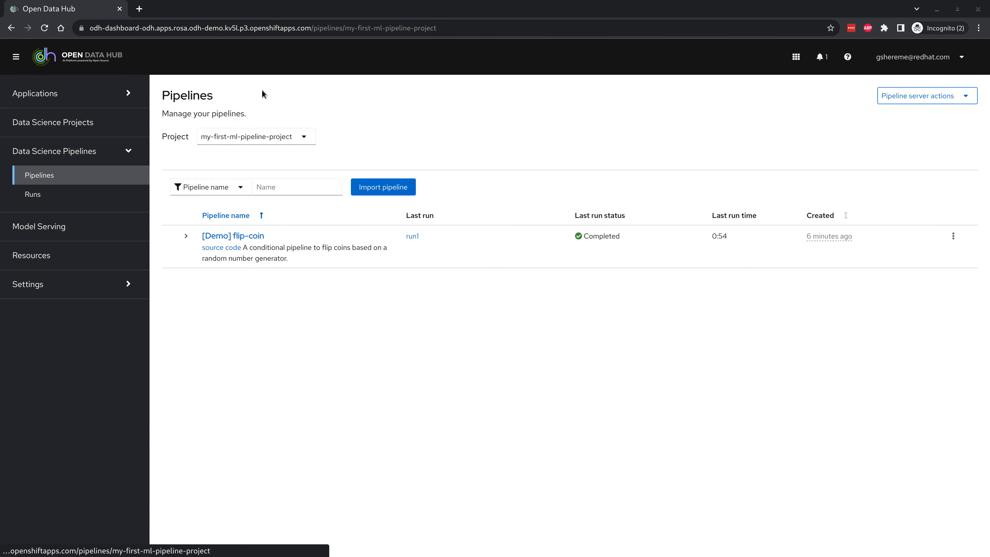
# Step: Expand the [Demo] flip-coin pipeline row to view its existing runs
pyautogui.click(186, 236)
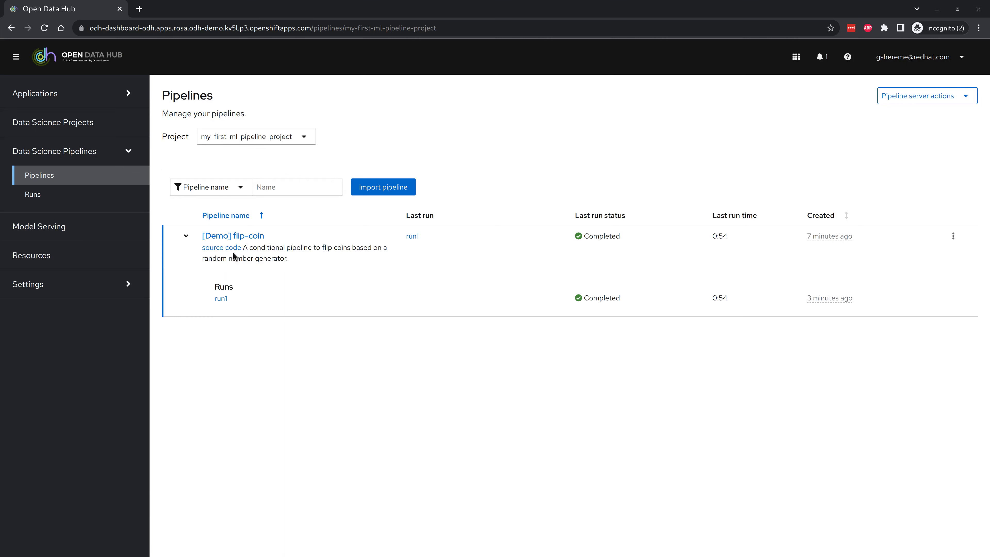
pyautogui.click(184, 237)
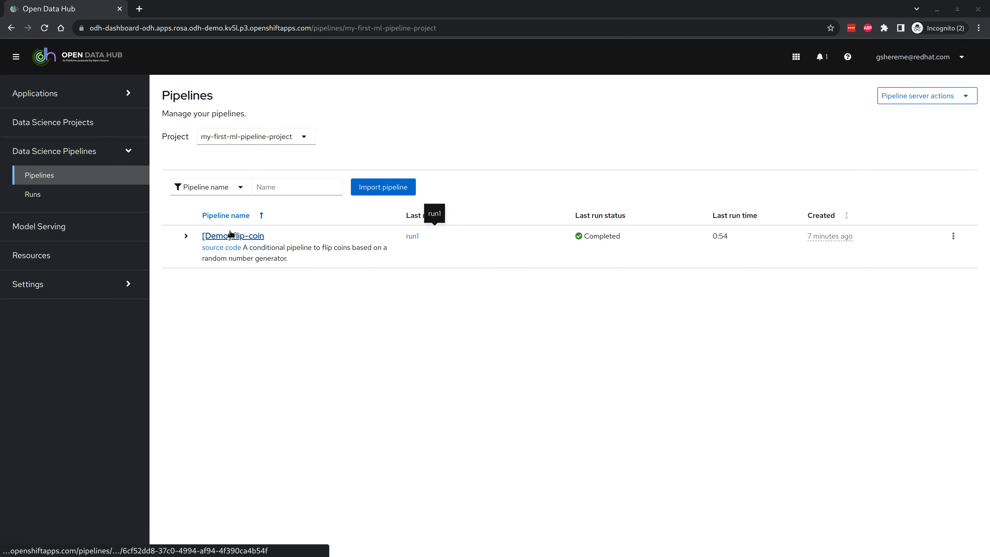
pyautogui.click(187, 237)
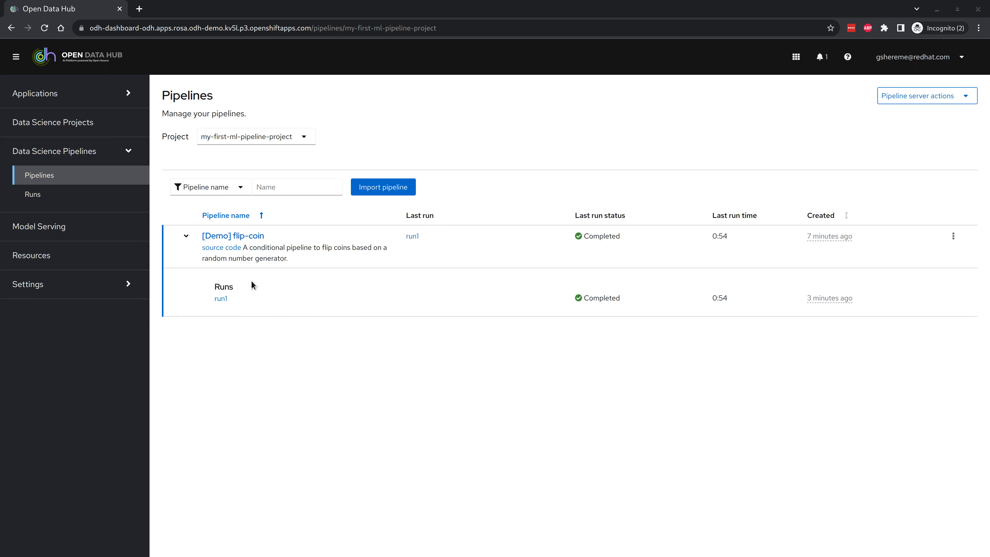
# Step: Create a one-time run named run2 using the [Demo] flip-coin pipeline
pyautogui.click(956, 236)
pyautogui.click(926, 260)
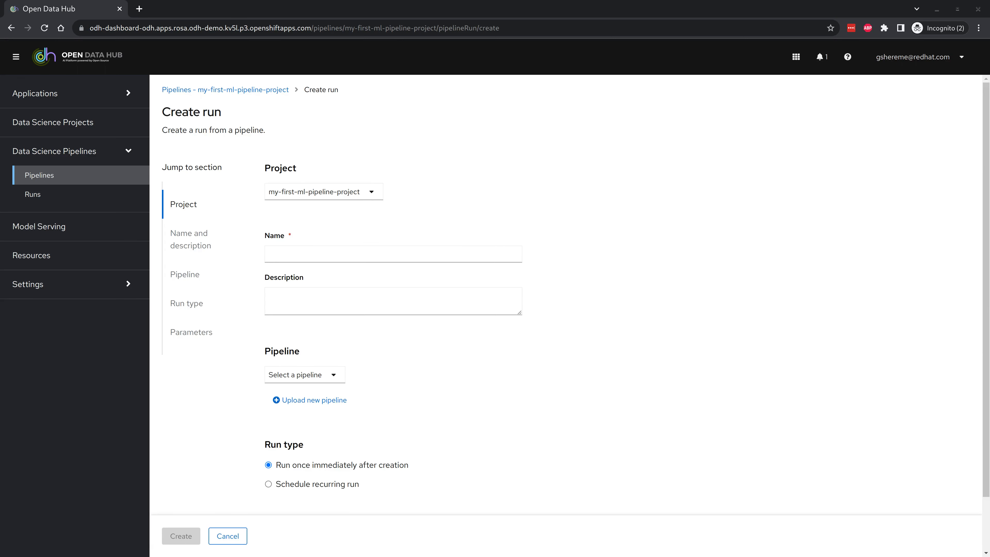
pyautogui.click(353, 256)
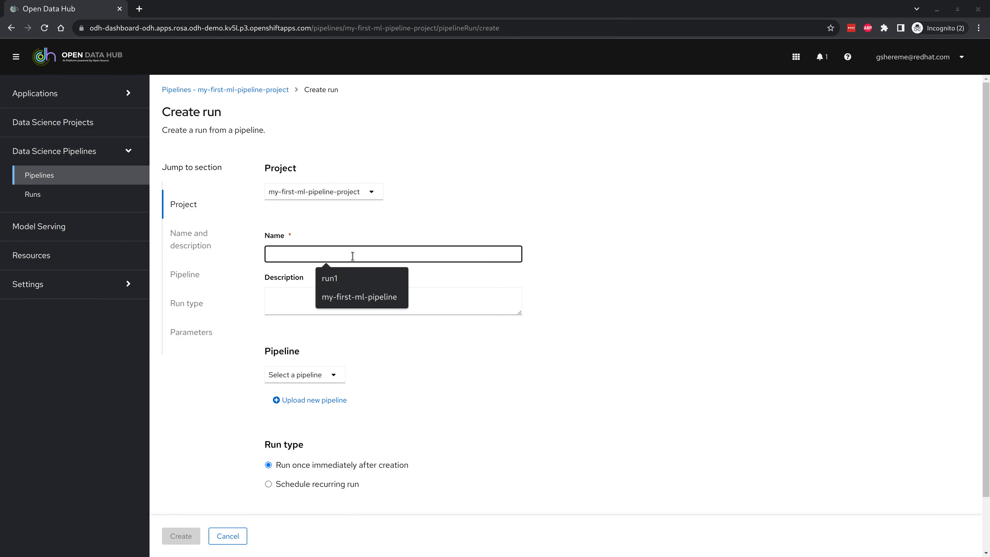
pyautogui.write('run2')
pyautogui.click(627, 303)
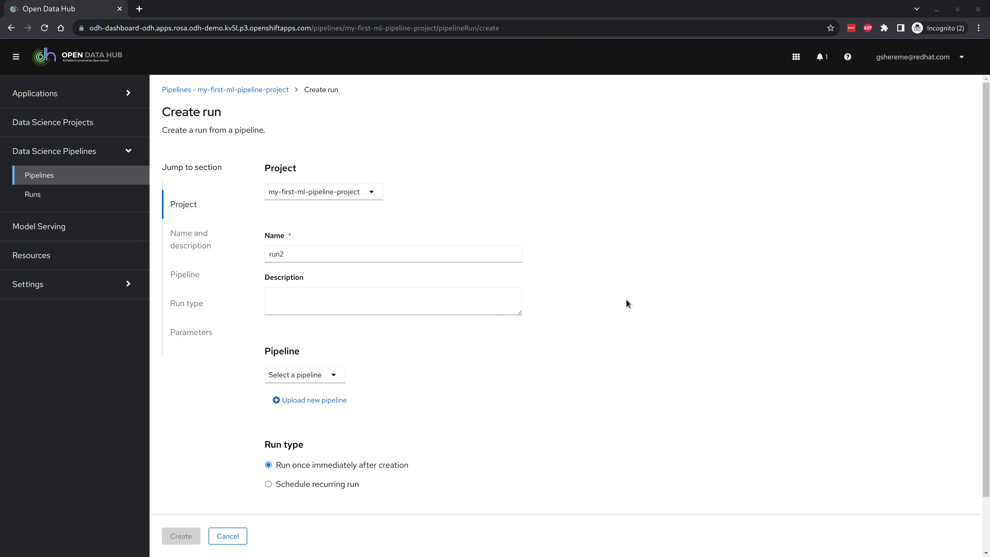
pyautogui.scroll(-1, 316, 354)
pyautogui.click(320, 361)
pyautogui.click(307, 382)
pyautogui.scroll(-2, 407, 425)
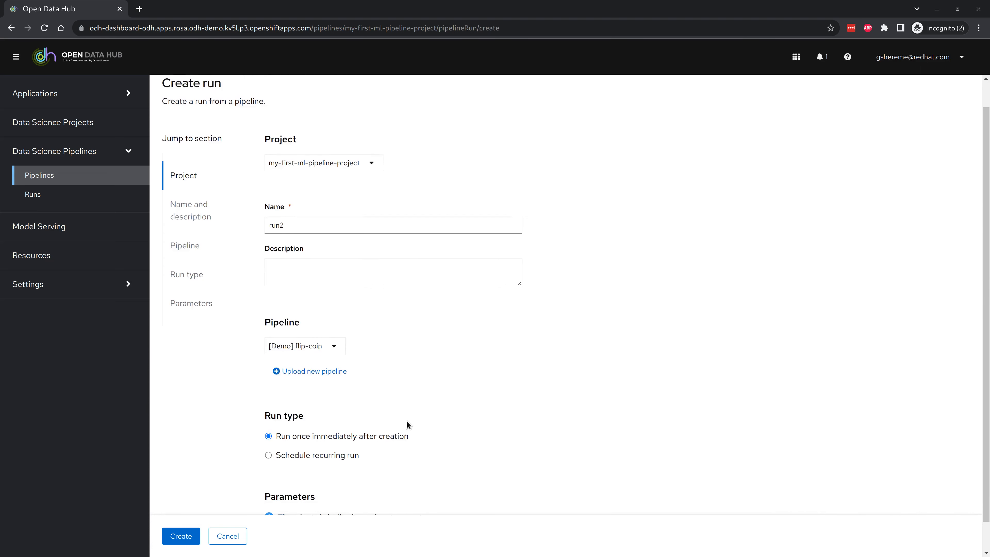
pyautogui.click(188, 538)
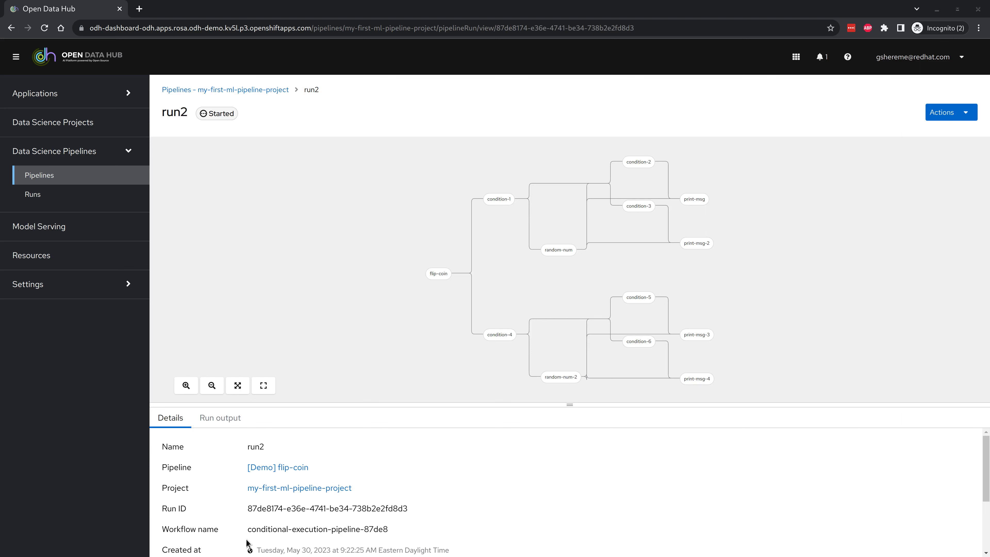
pyautogui.click(242, 89)
pyautogui.click(188, 236)
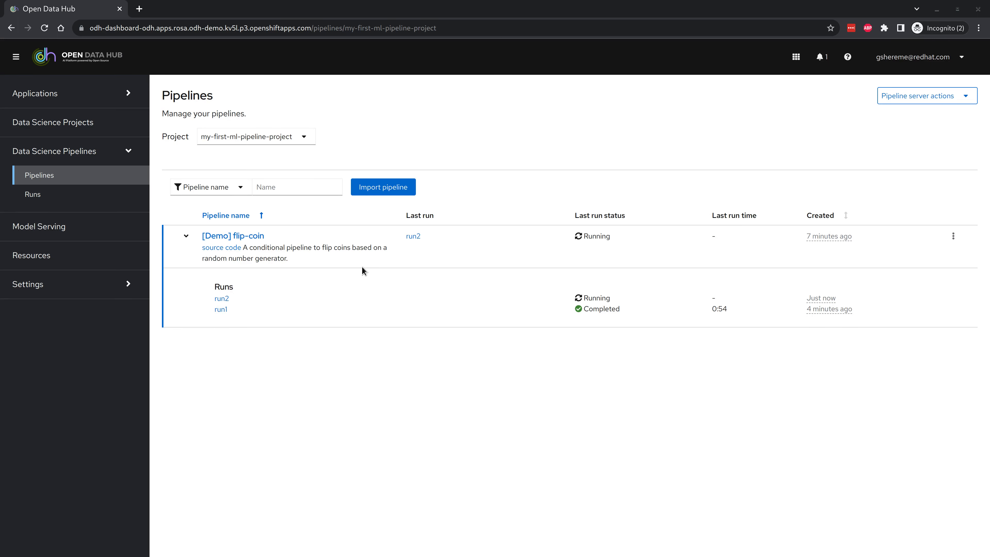
pyautogui.click(415, 236)
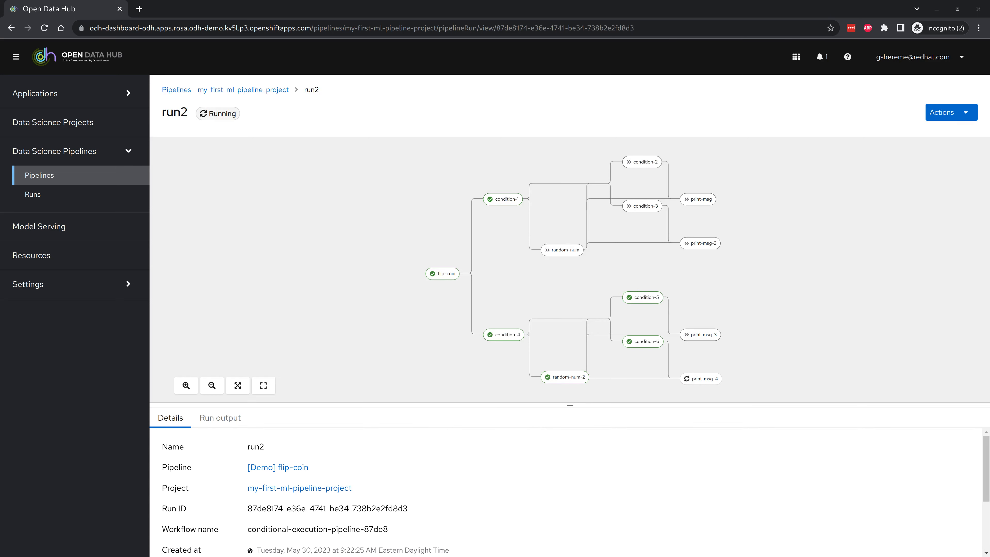
pyautogui.hotkey('alt', 'Tab')
# Step: Rerun 'k get pods' to confirm run2's pods completed, then return to the dashboard
pyautogui.press('Up')
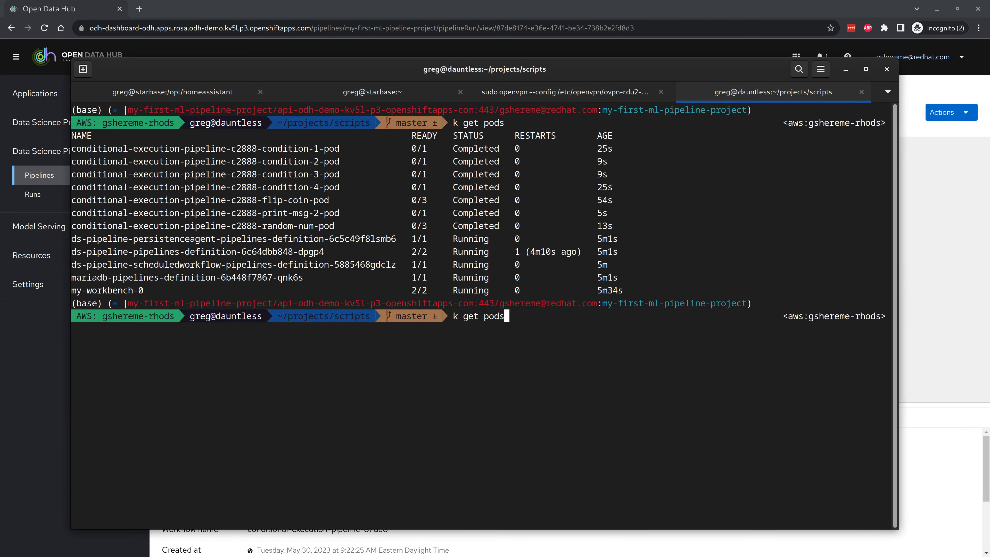
pyautogui.press('Return')
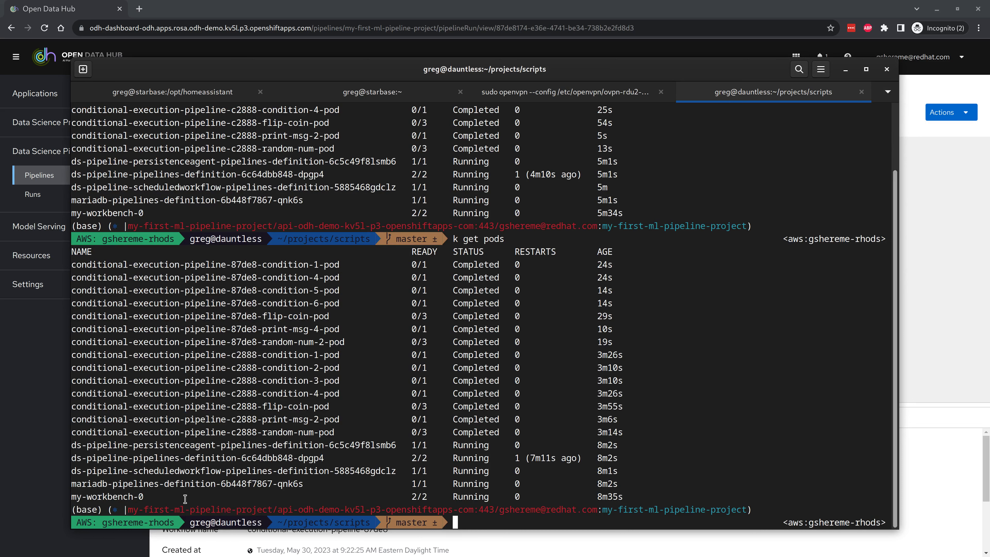
pyautogui.hotkey('alt', 'Tab')
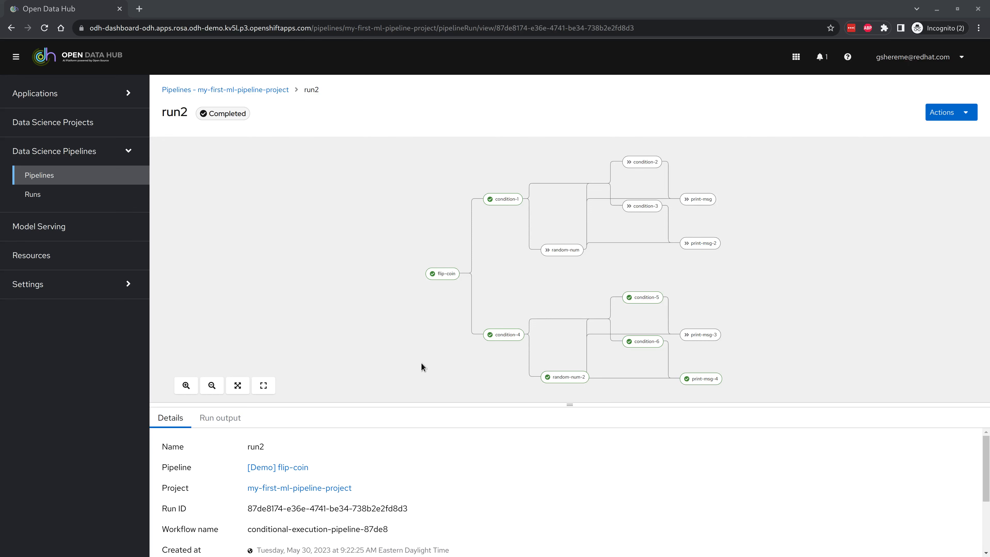
# Step: Show the Triggered runs on the Runs page, keeping the current project selected
pyautogui.click(54, 191)
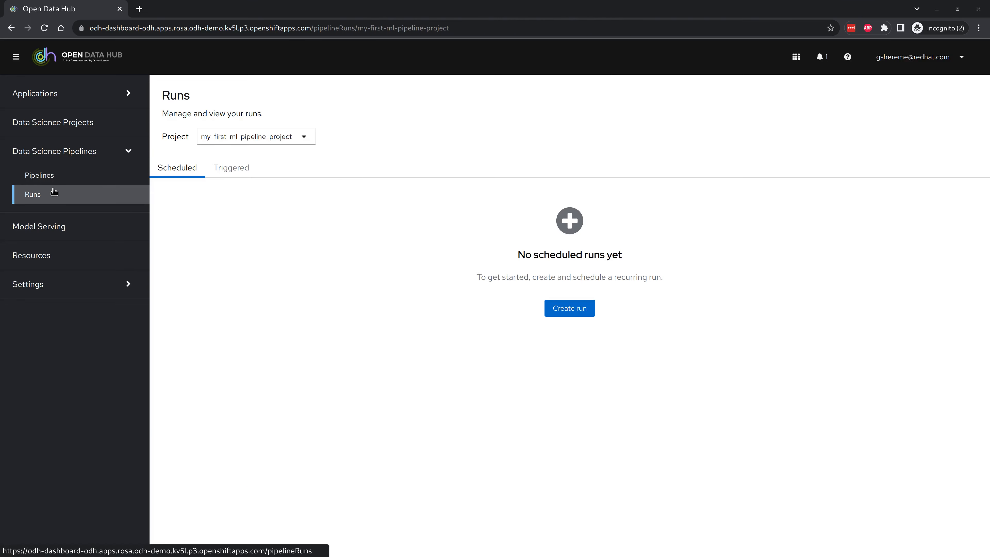
pyautogui.click(225, 170)
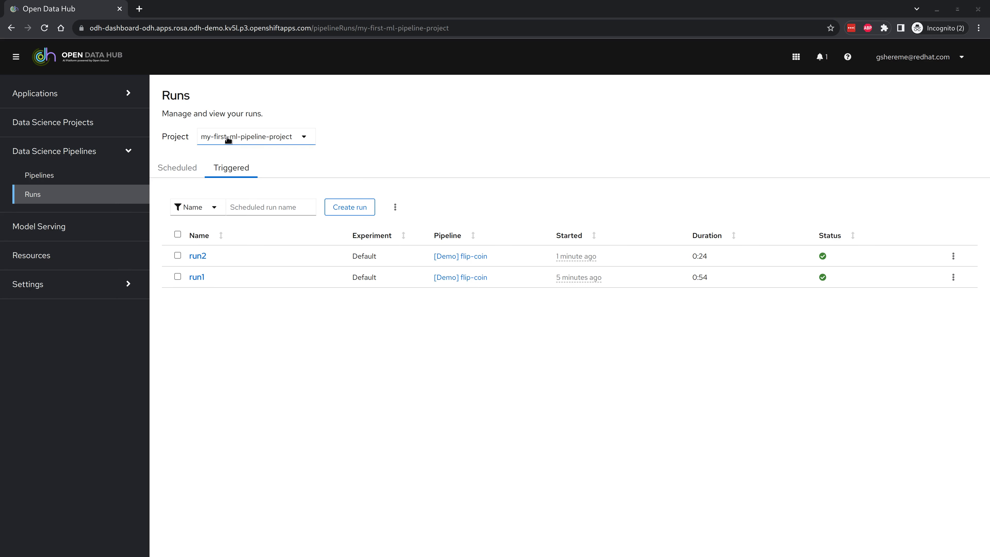
pyautogui.click(243, 137)
pyautogui.click(243, 137)
# Step: Check the runs table's actions, return to Triggered runs and open the filter options
pyautogui.click(395, 206)
pyautogui.click(397, 325)
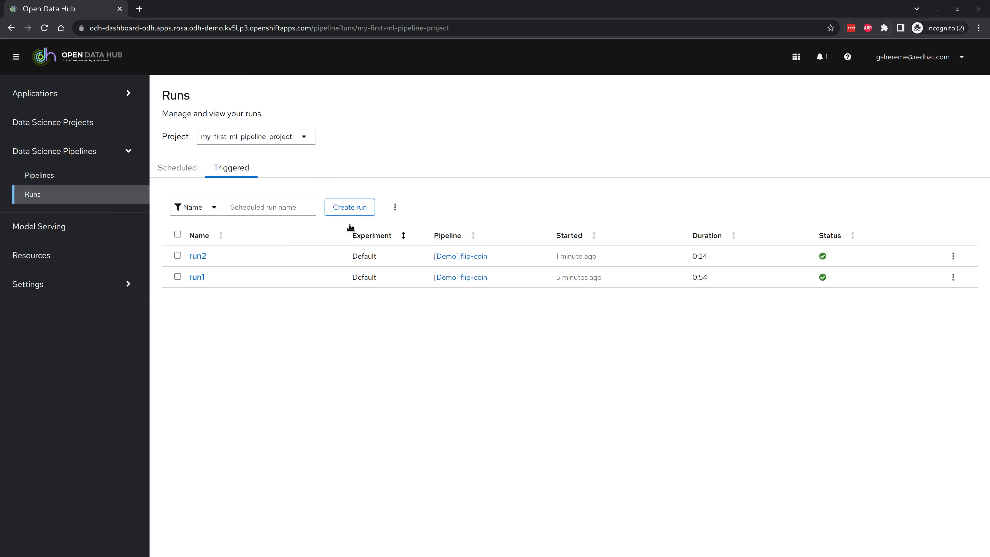
pyautogui.click(343, 205)
pyautogui.hotkey('alt', 'Left')
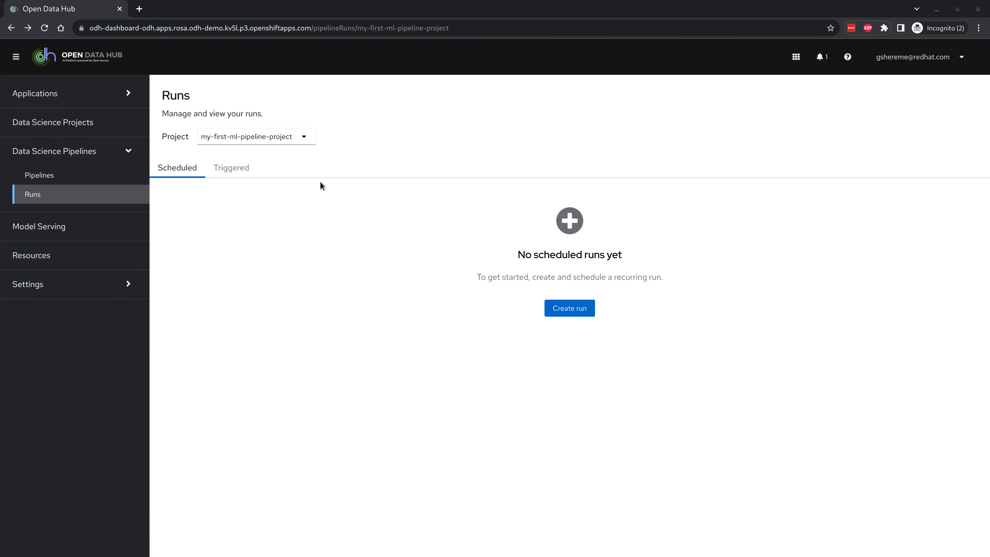
pyautogui.click(230, 169)
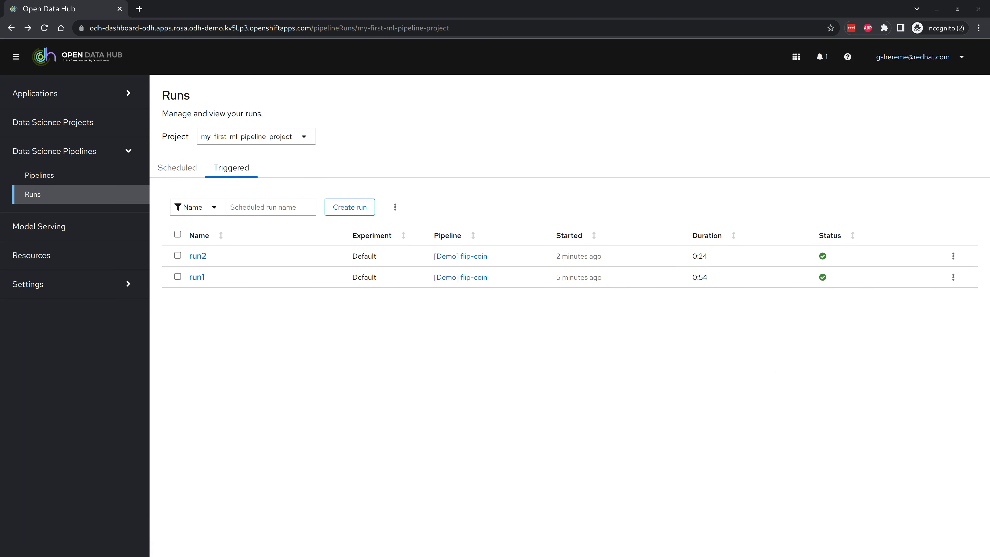
pyautogui.click(214, 207)
pyautogui.click(191, 252)
pyautogui.click(278, 204)
pyautogui.write('d')
pyautogui.press('BackSpace')
pyautogui.write('fl')
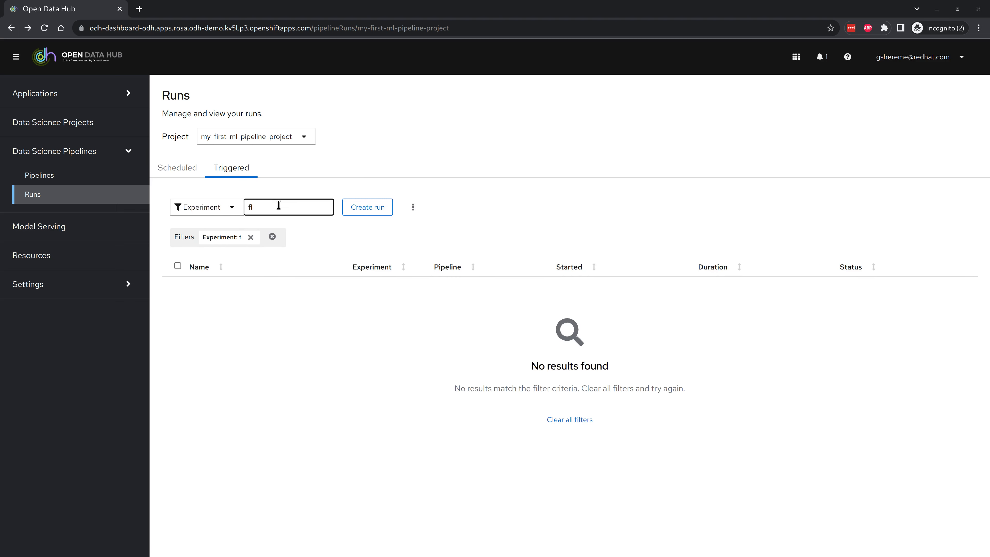
pyautogui.write('ip-')
pyautogui.write('con')
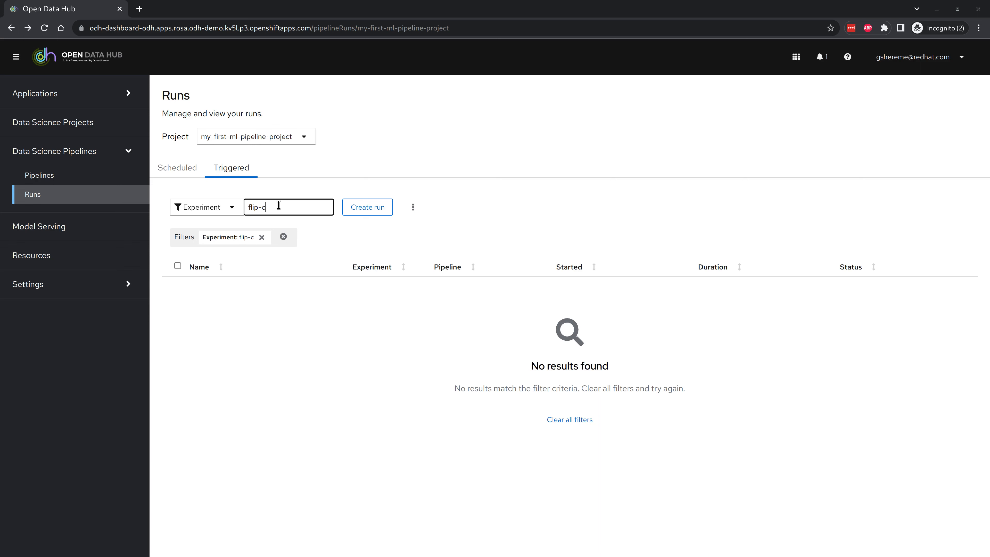
pyautogui.press('BackSpace')
pyautogui.press('BackSpace')
pyautogui.press('BackSpace')
pyautogui.press('BackSpace')
pyautogui.press('BackSpace')
pyautogui.press('BackSpace')
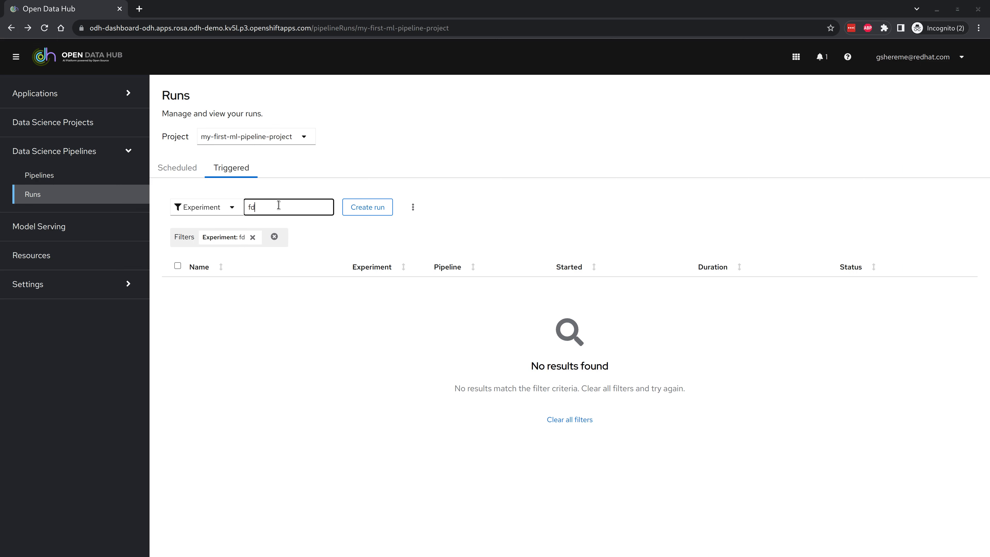
pyautogui.write('i')
pyautogui.press('BackSpace')
pyautogui.press('BackSpace')
pyautogui.press('BackSpace')
pyautogui.write('default')
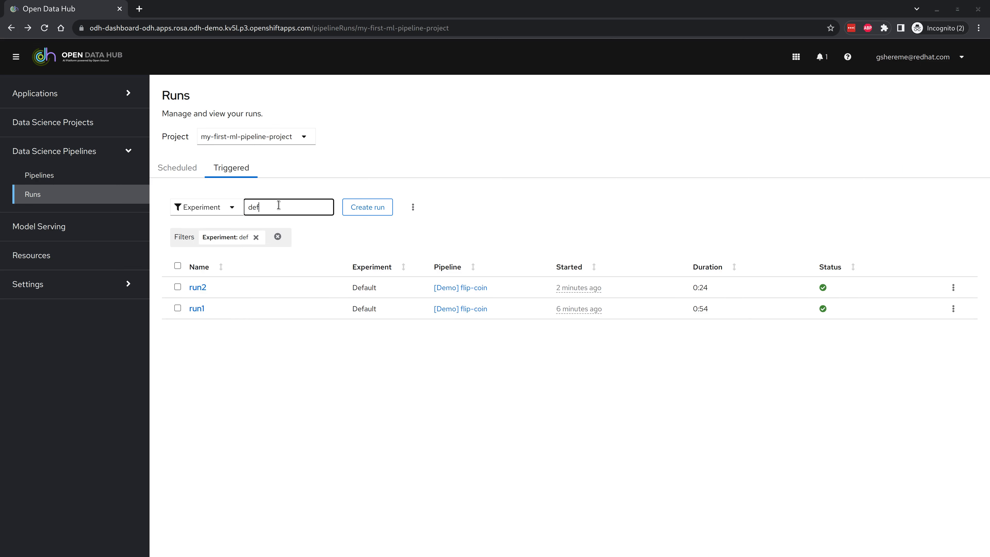
pyautogui.press('BackSpace')
pyautogui.press('BackSpace')
pyautogui.press('BackSpace')
pyautogui.press('BackSpace')
pyautogui.press('BackSpace')
pyautogui.press('BackSpace')
pyautogui.press('BackSpace')
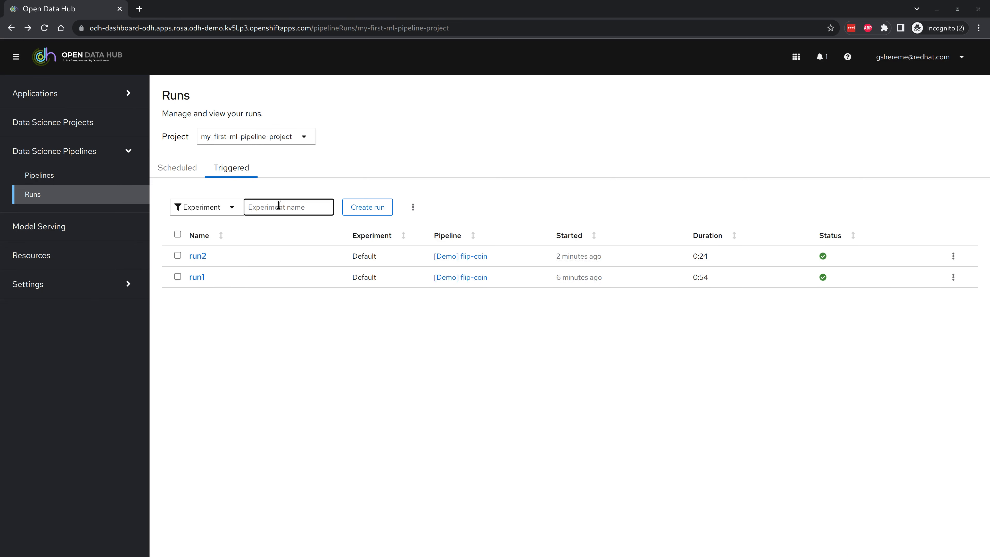
pyautogui.click(444, 191)
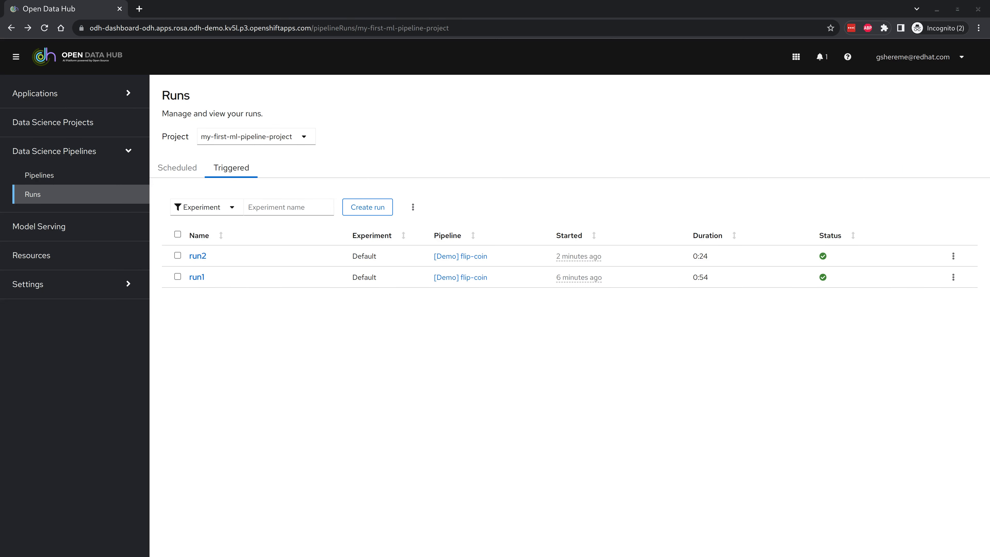